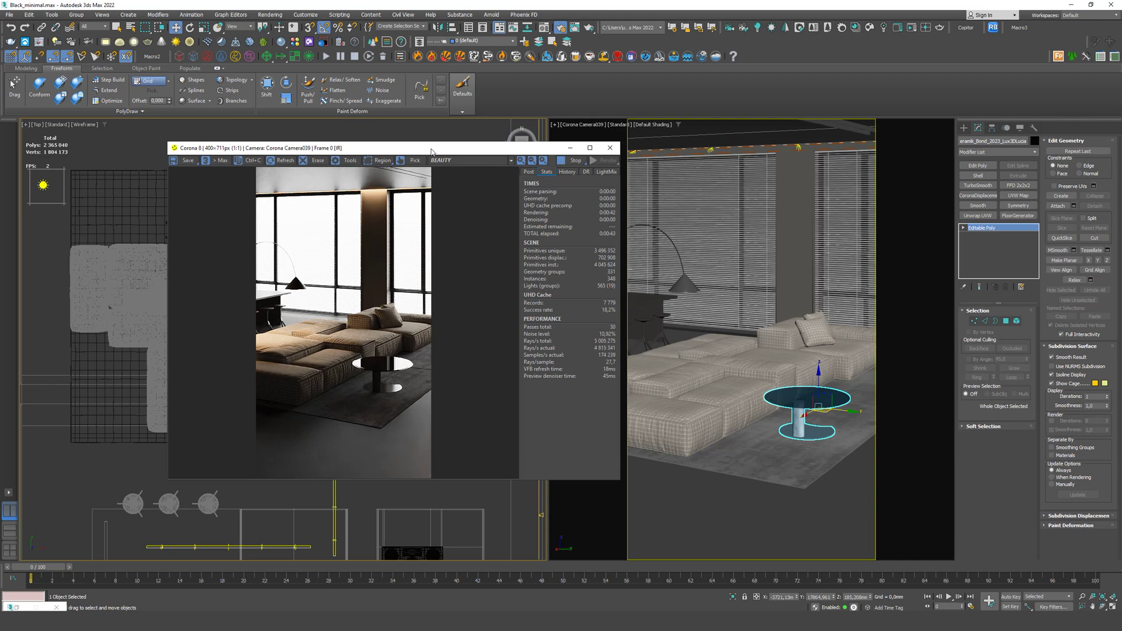
- Convert the sofa set from an unwrapped mesh to a plain editable poly
drag(443, 154, 385, 132)
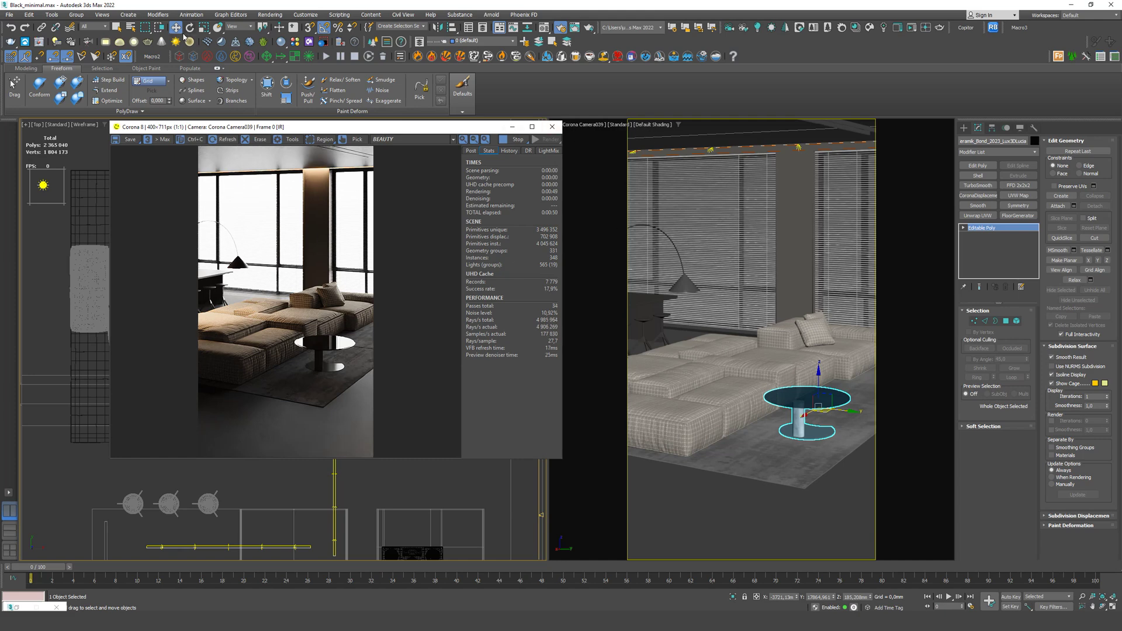
click(752, 381)
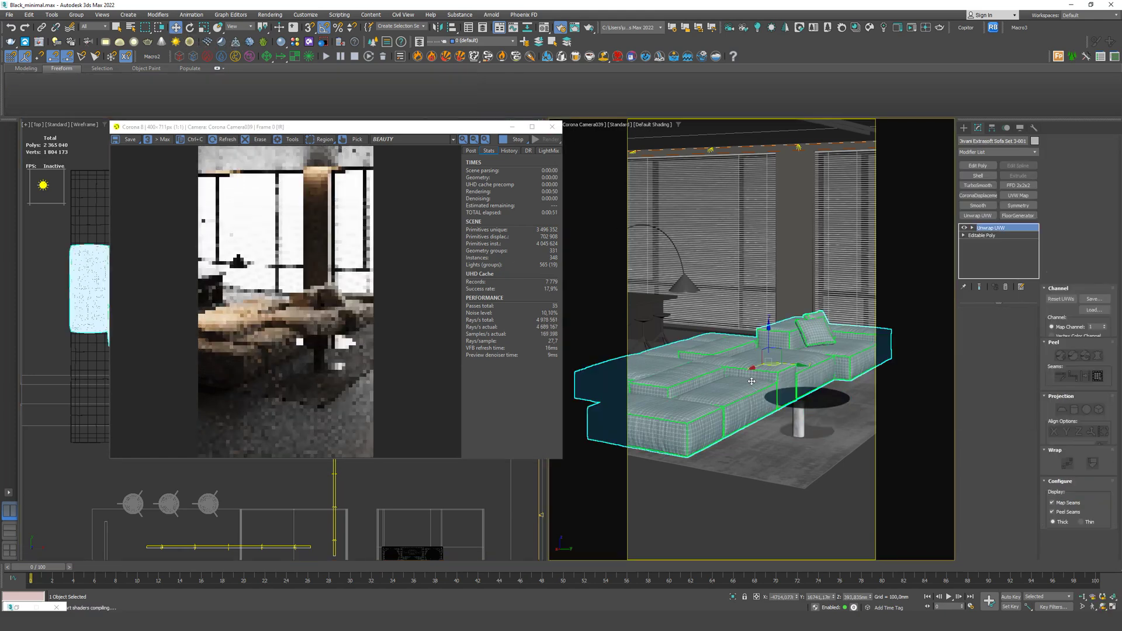
right_click(751, 381)
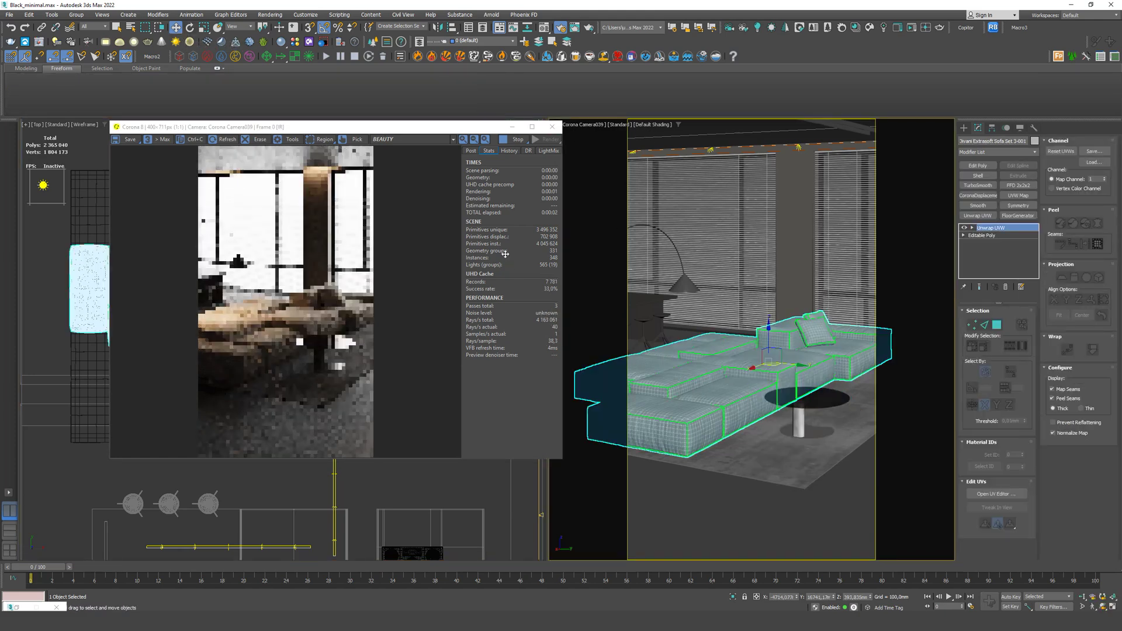
drag(486, 126, 614, 119)
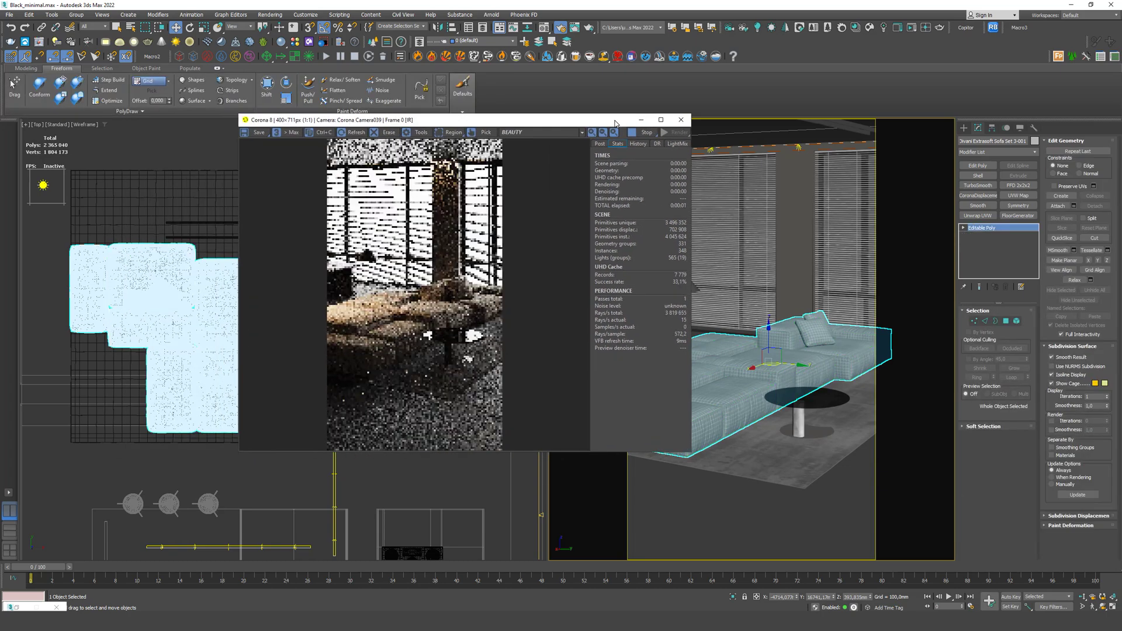
- Select the round coffee table and the rug in turn to check that they are separate objects
click(825, 399)
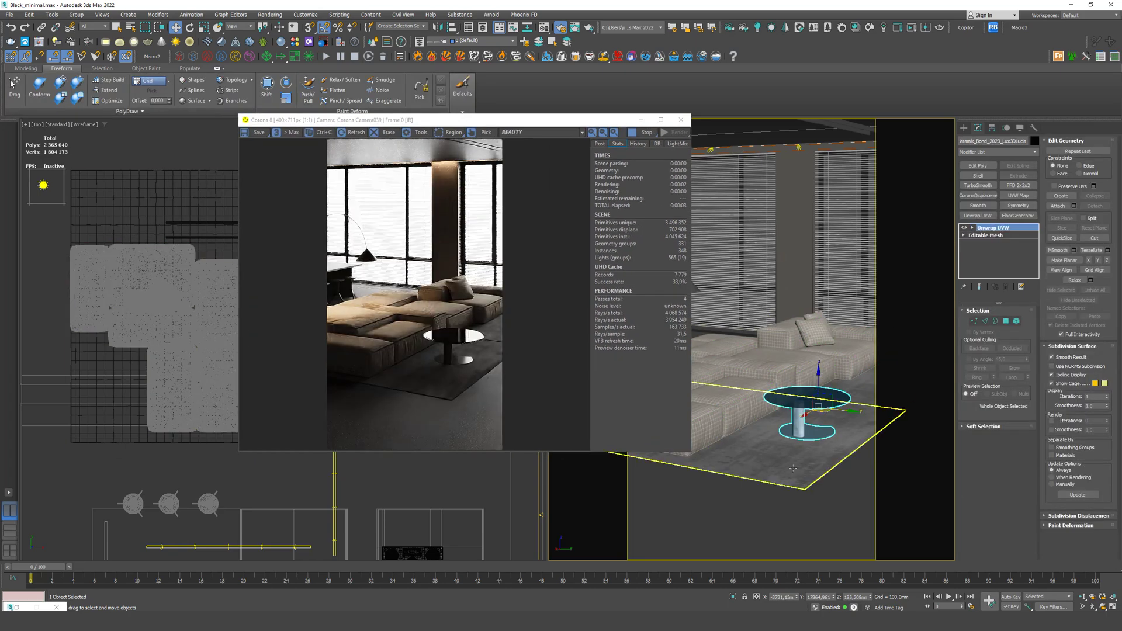
ctrl+click(793, 467)
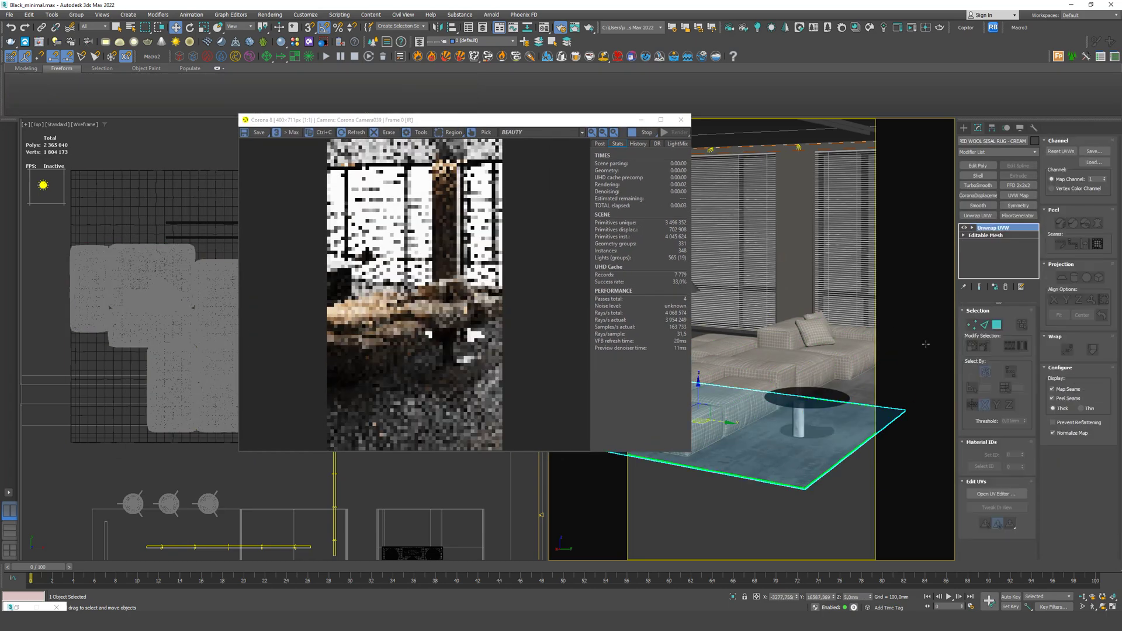
click(811, 402)
drag(604, 122, 517, 138)
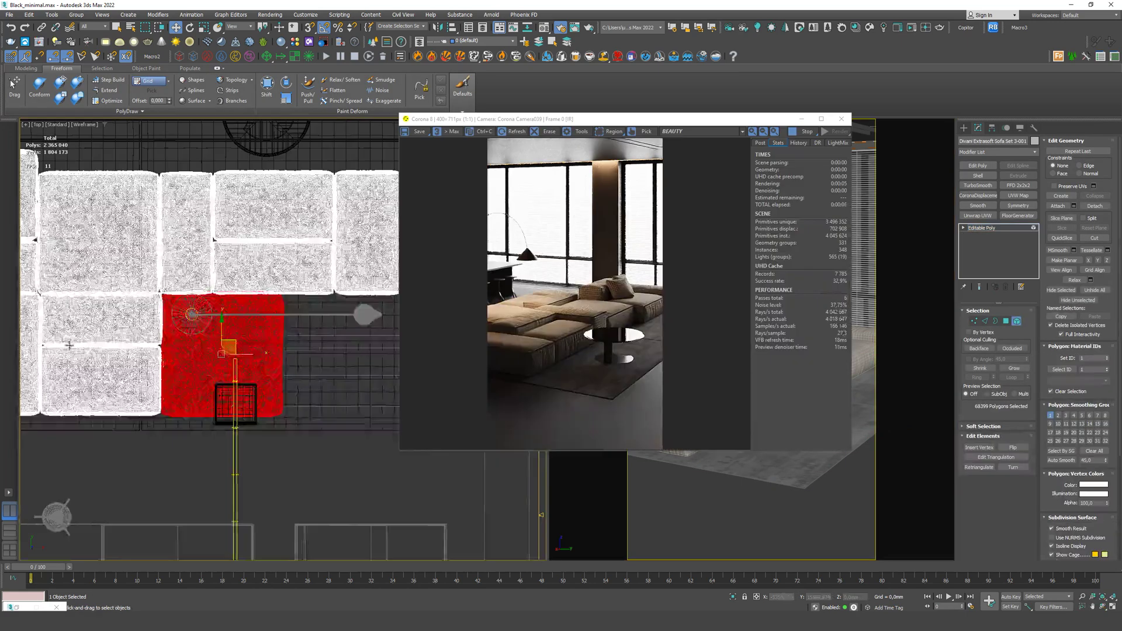
- Detach the square sofa block beneath the arc lamp's arm as its own object
scroll(144, 355, up, 3)
scroll(145, 355, down, 3)
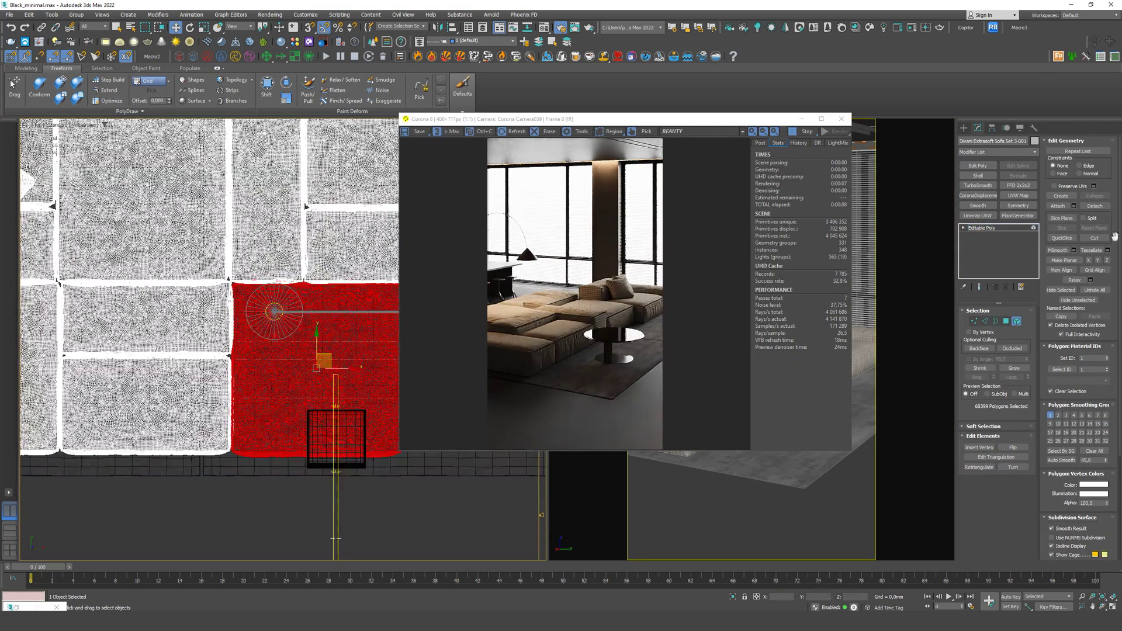
click(1095, 207)
click(595, 315)
drag(677, 126, 874, 155)
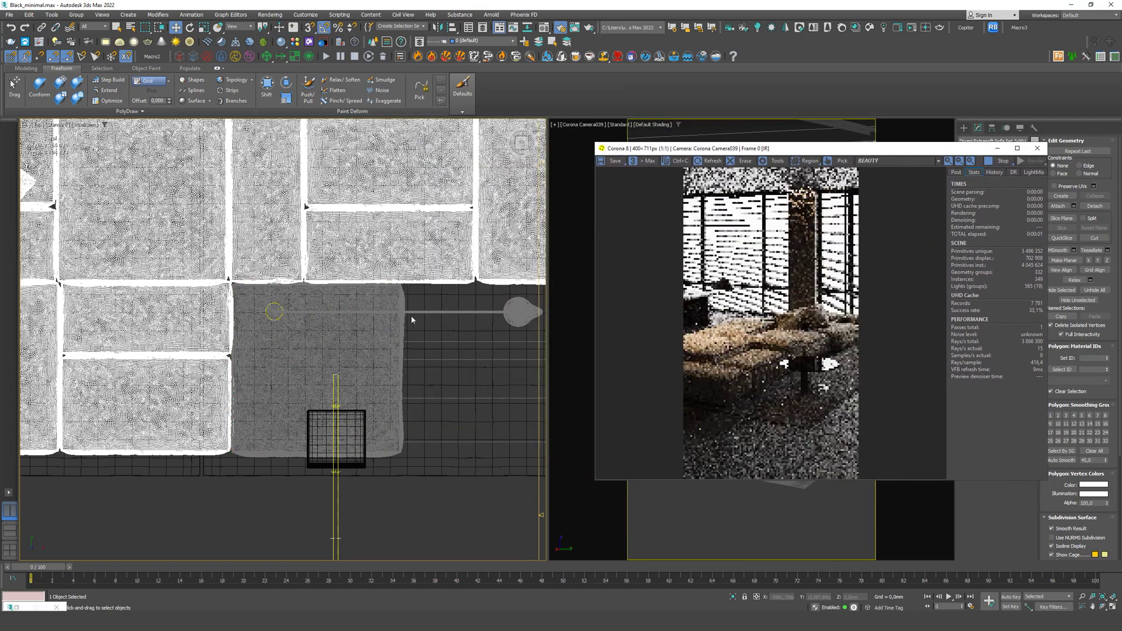
- Detach the narrow block at the end of the sofa's long row as its own object
middle_drag(431, 284, 298, 397)
drag(492, 413, 353, 208)
scroll(346, 222, up, 7)
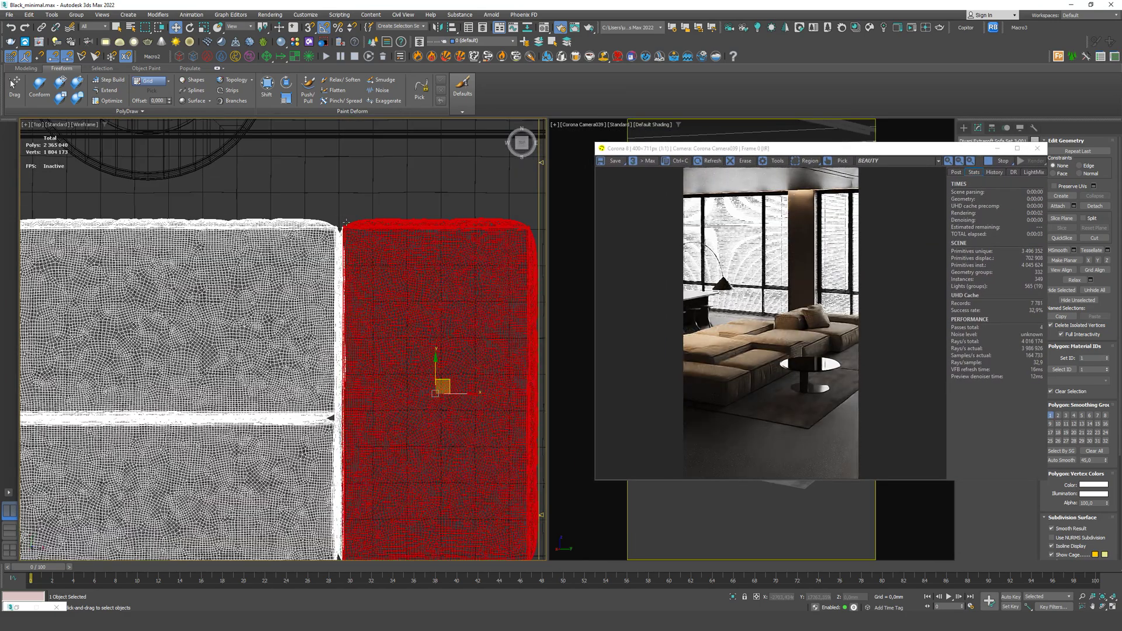
scroll(406, 233, down, 8)
drag(885, 154, 786, 117)
click(1094, 204)
click(590, 317)
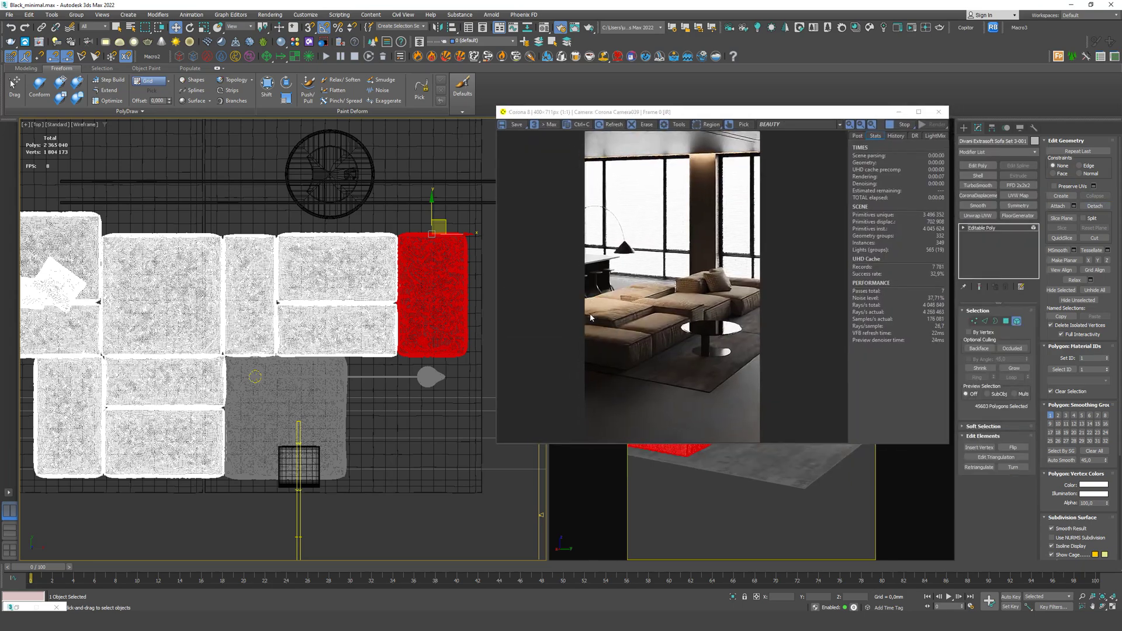
- Detach the two parallel long cushions beside the detached end block as separate objects
scroll(439, 361, up, 2)
drag(435, 369, 213, 292)
scroll(208, 291, up, 5)
scroll(204, 291, down, 3)
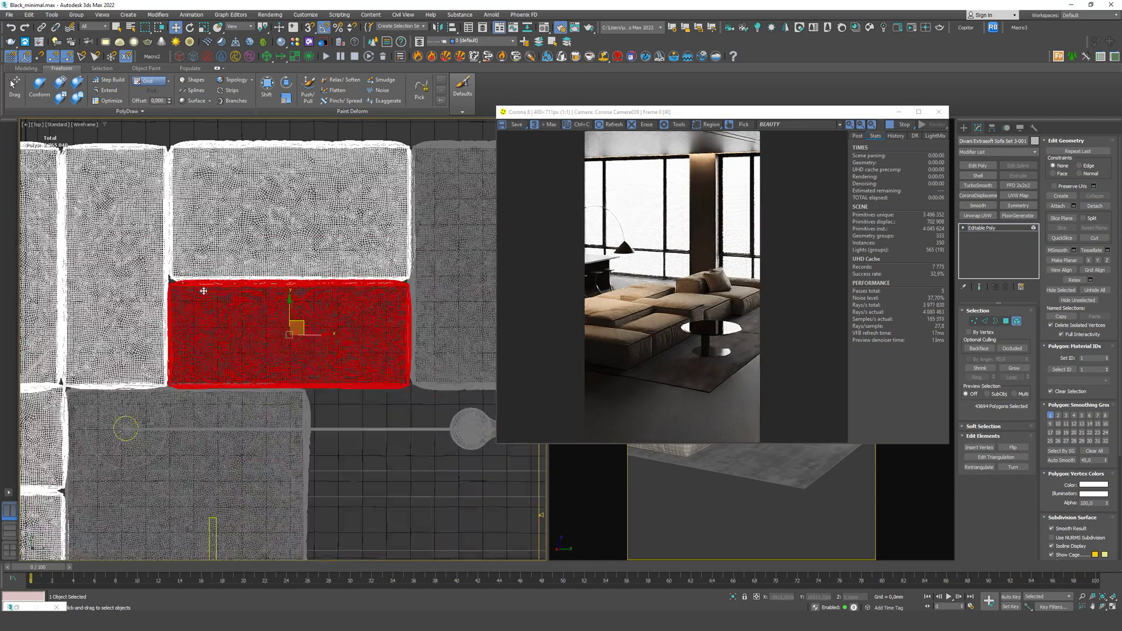
drag(188, 130, 169, 146)
scroll(167, 146, up, 5)
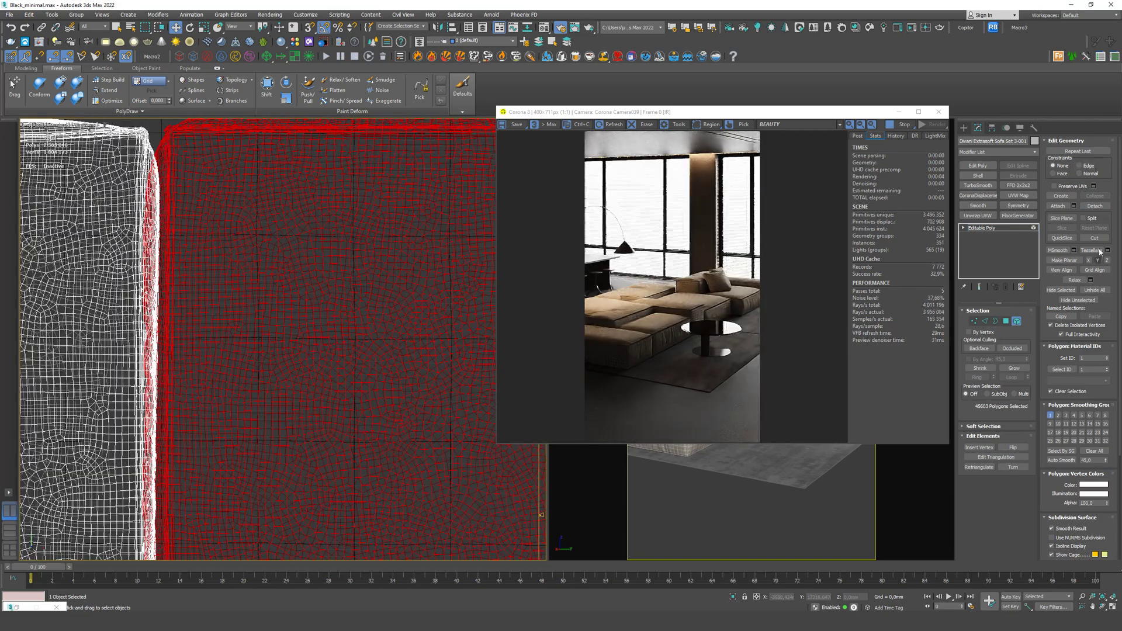
click(1097, 206)
click(587, 314)
- Detach the large seat block behind the throw pillows as its own object, keeping the pillows out of the selection
scroll(441, 231, down, 5)
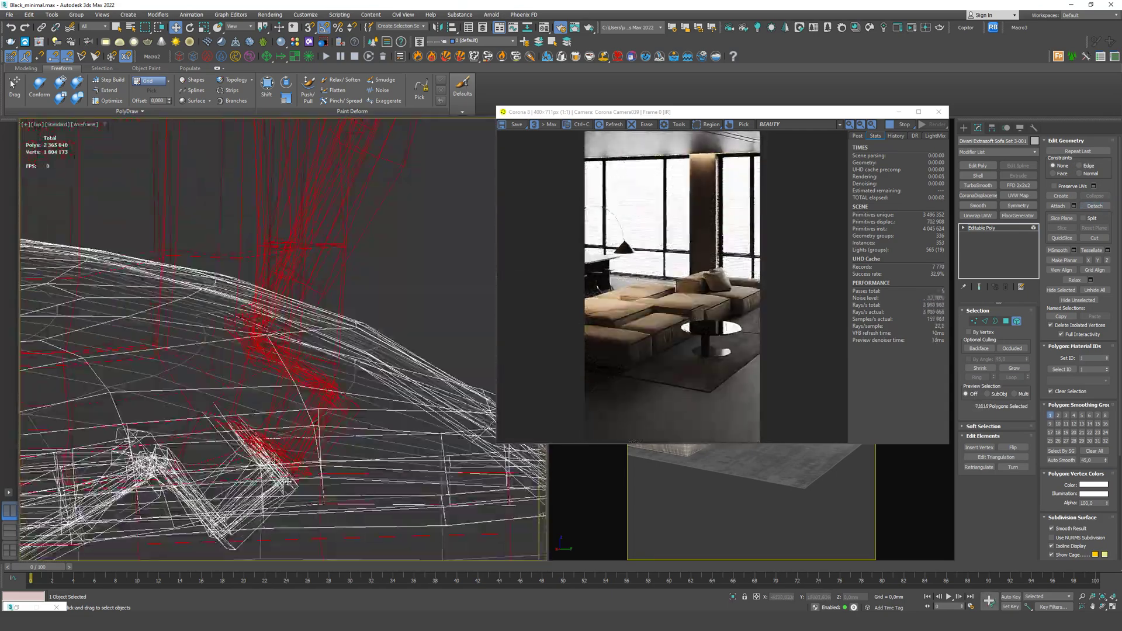
scroll(365, 294, down, 5)
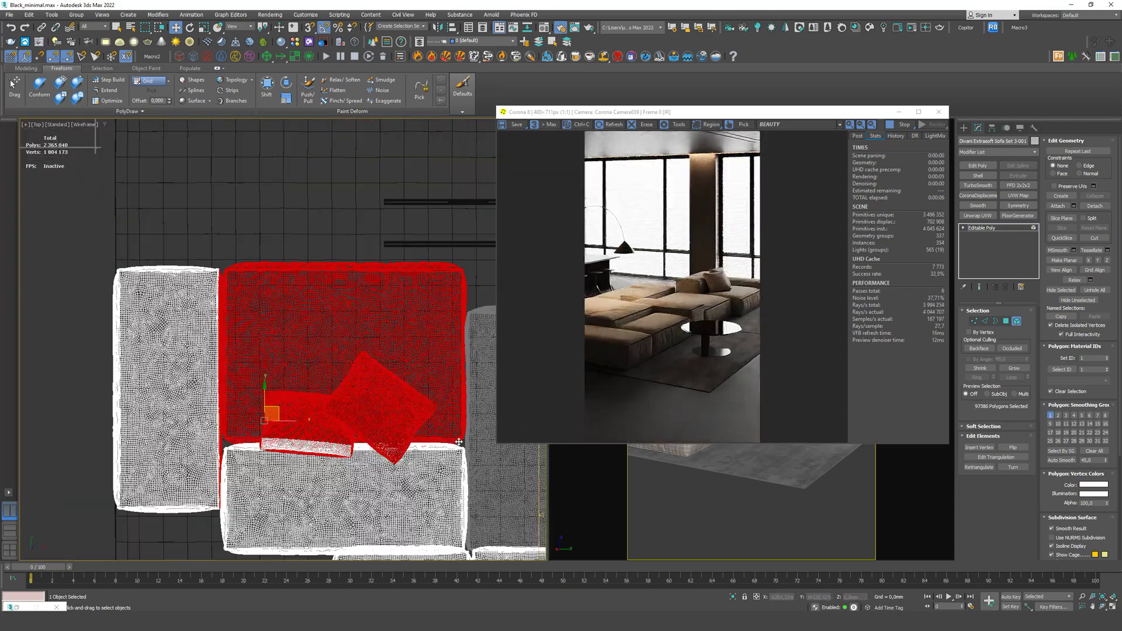
scroll(307, 433, up, 5)
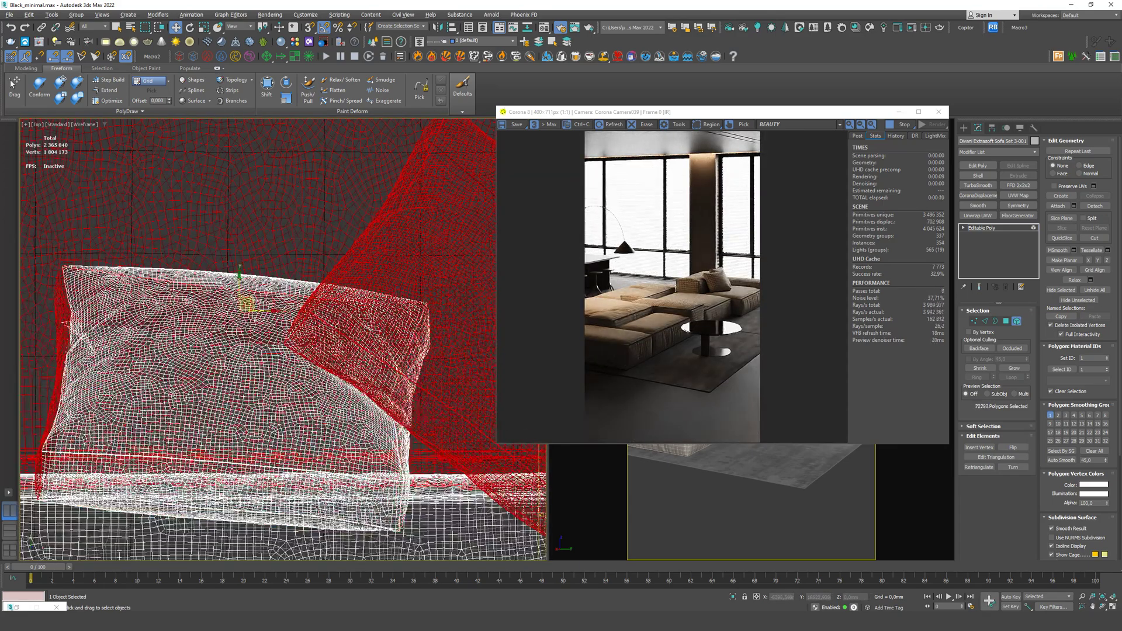
scroll(205, 326, down, 6)
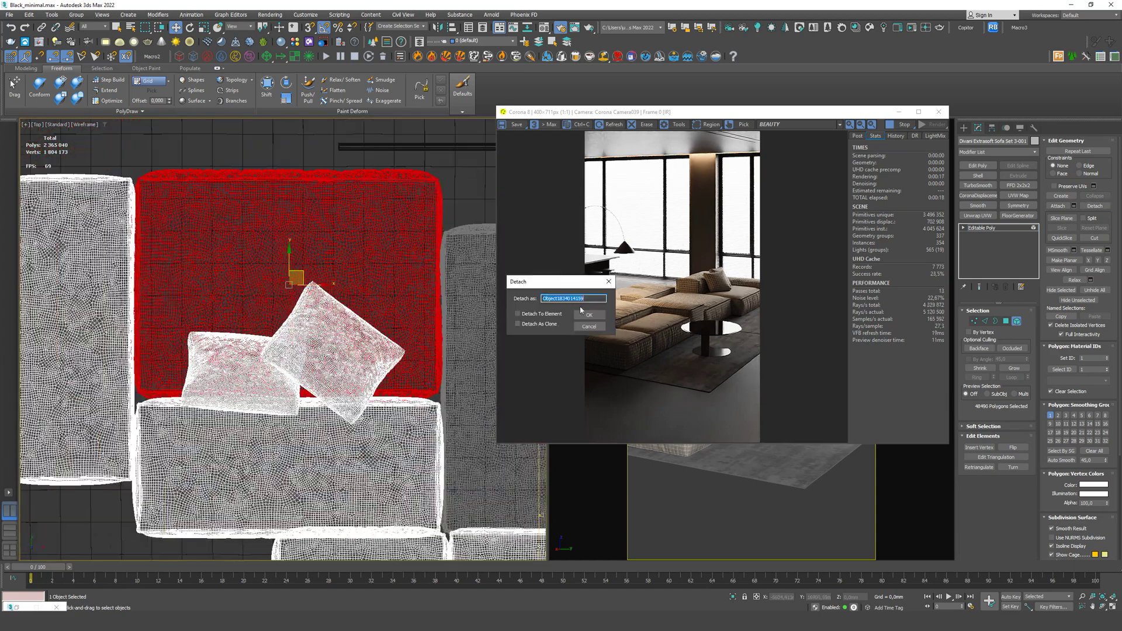
key(Return)
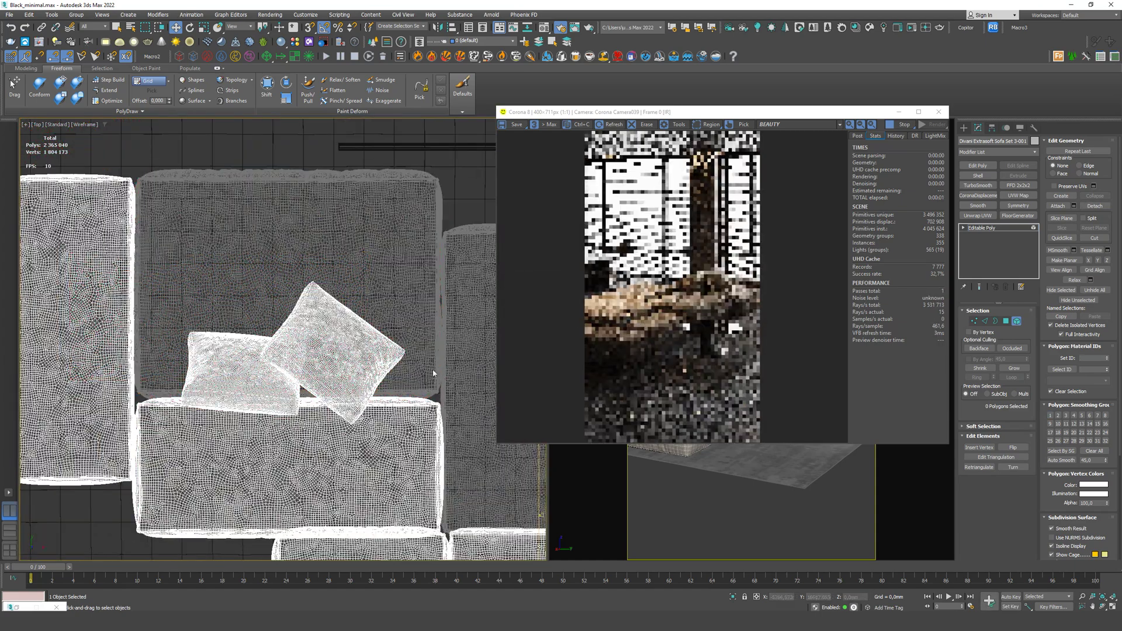
- Detach both throw pillows and the rectangular sofa block in front of them as separate objects
click(288, 319)
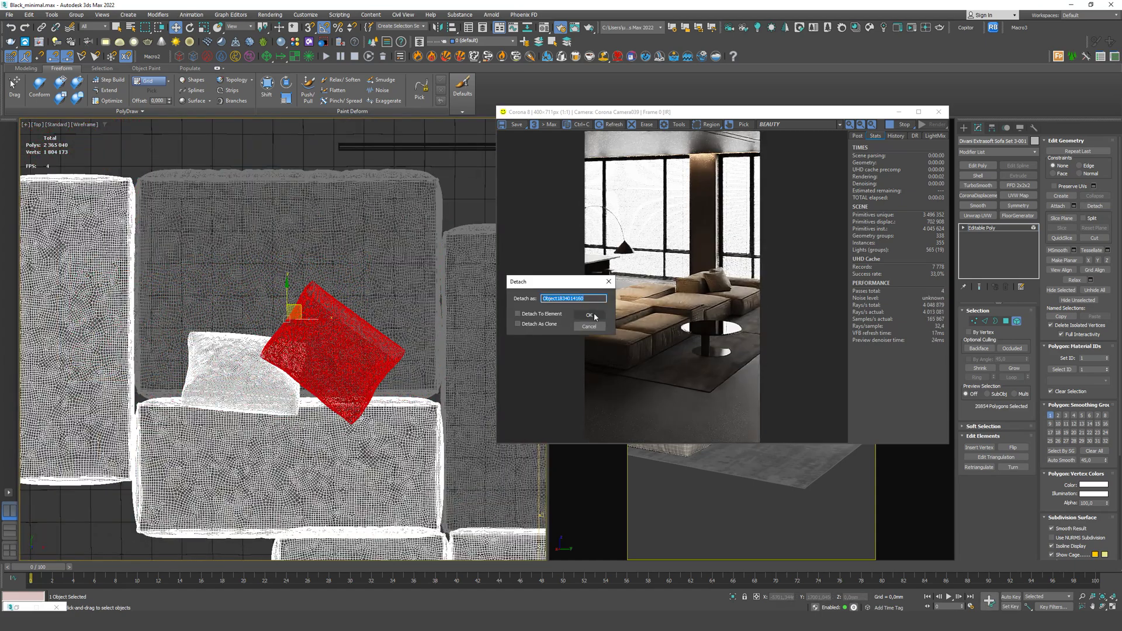
key(Return)
click(251, 374)
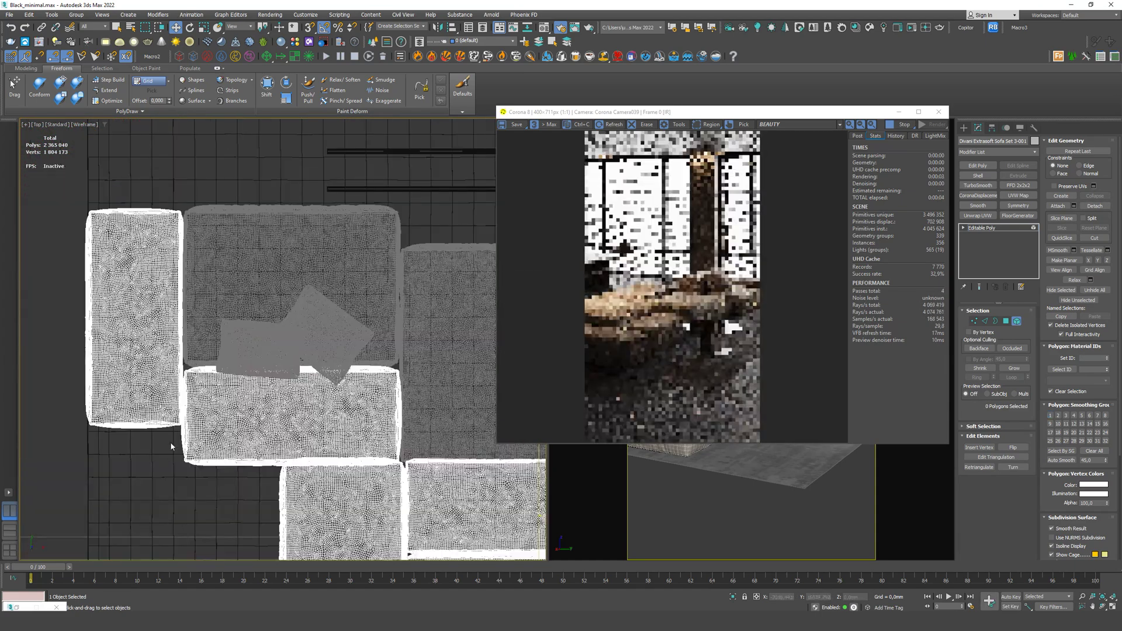
click(210, 433)
click(1094, 206)
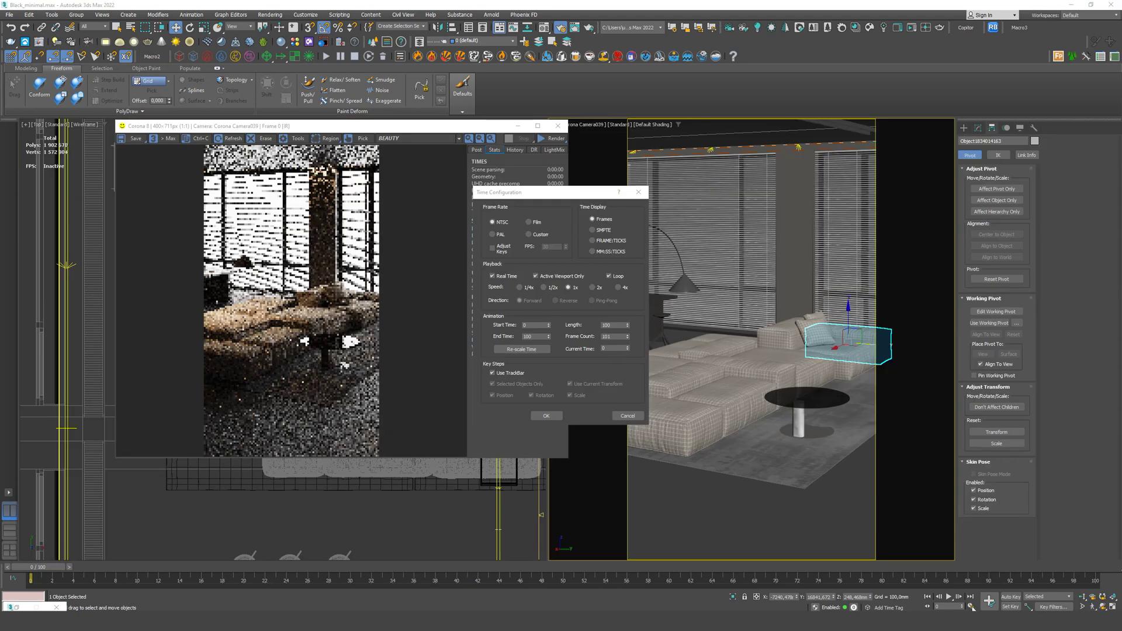
- Set the animation frame rate to Custom and turn on Auto Key
drag(564, 194, 664, 241)
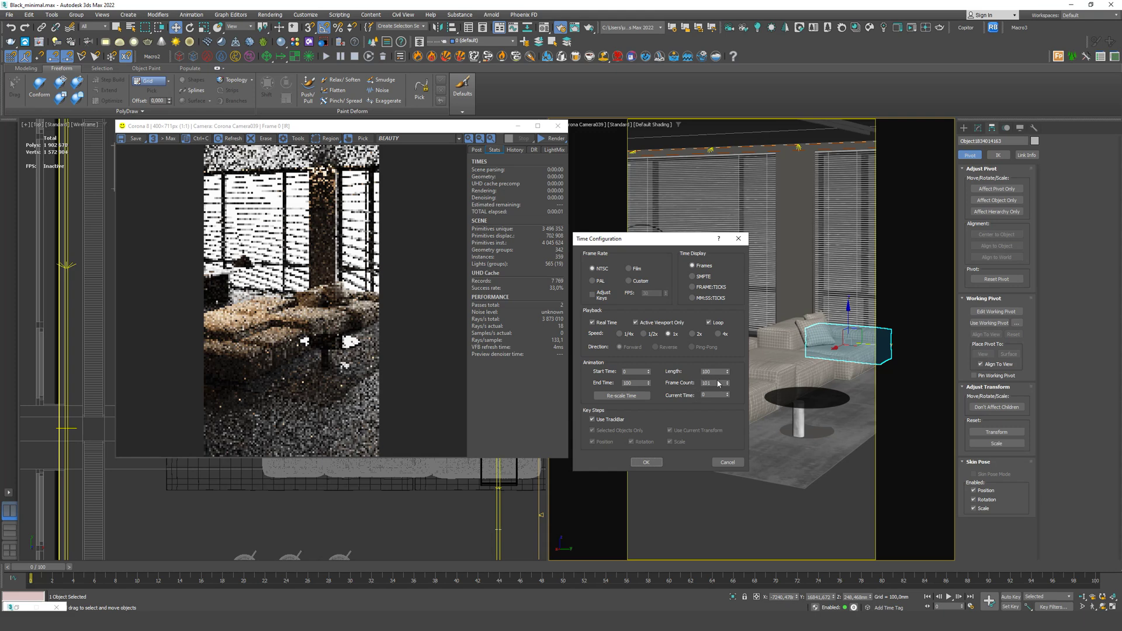
click(639, 281)
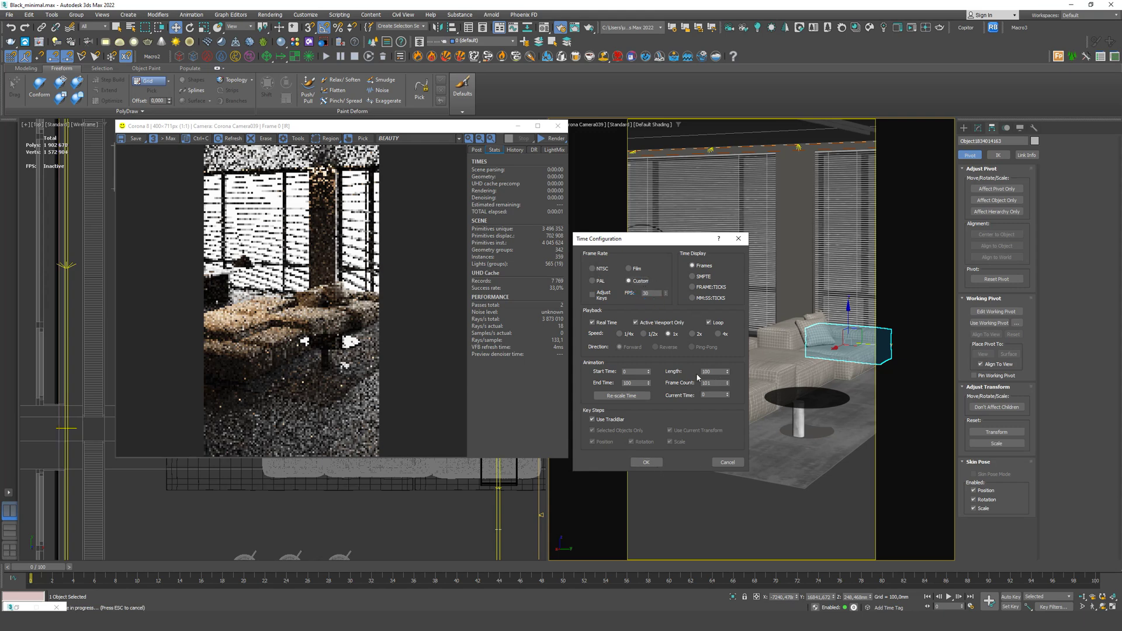
click(655, 462)
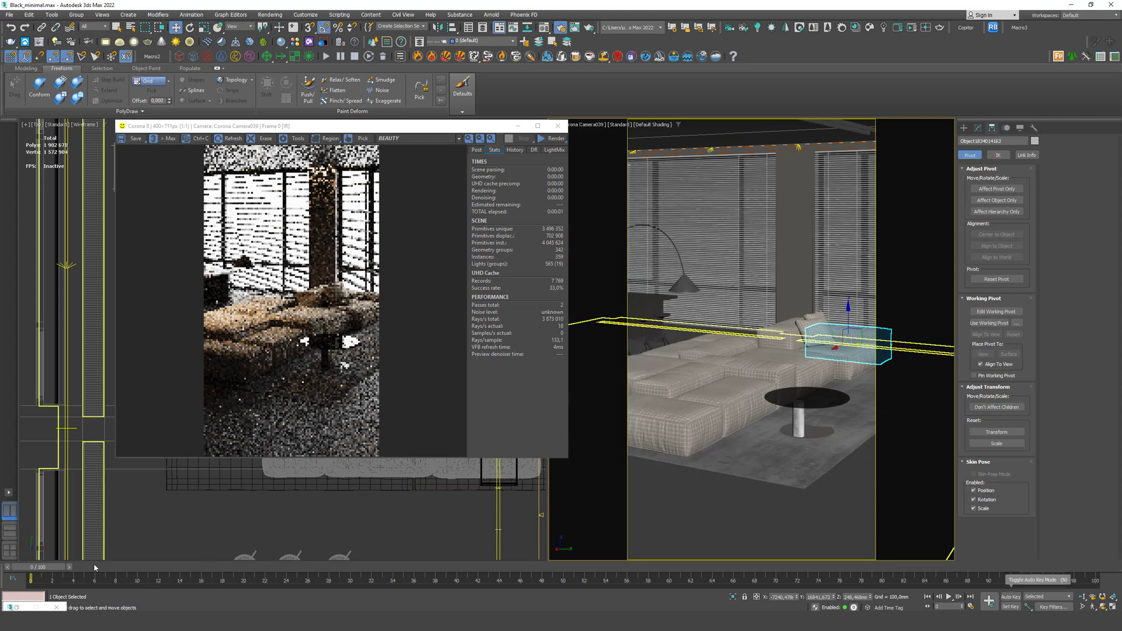
click(1010, 597)
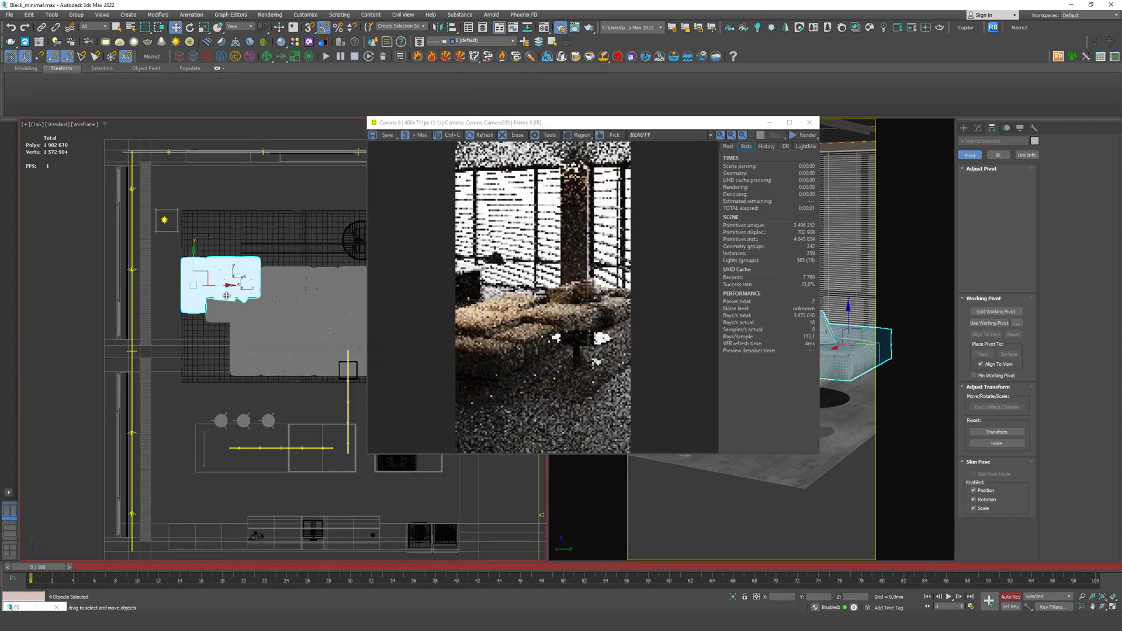
- Select the sofa pieces together with the arc lamp, both rugs and the round coffee table in the top view
middle_drag(284, 285, 85, 296)
ctrl+click(125, 316)
ctrl+click(175, 297)
ctrl+click(208, 296)
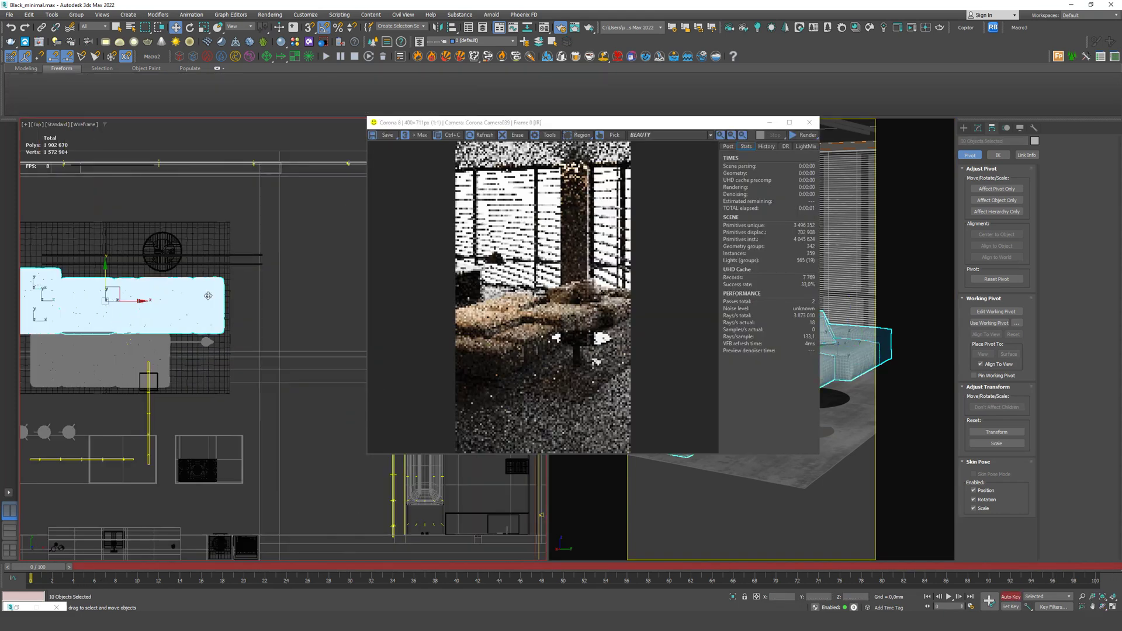
ctrl+click(156, 357)
ctrl+click(205, 342)
ctrl+click(201, 358)
ctrl+click(90, 250)
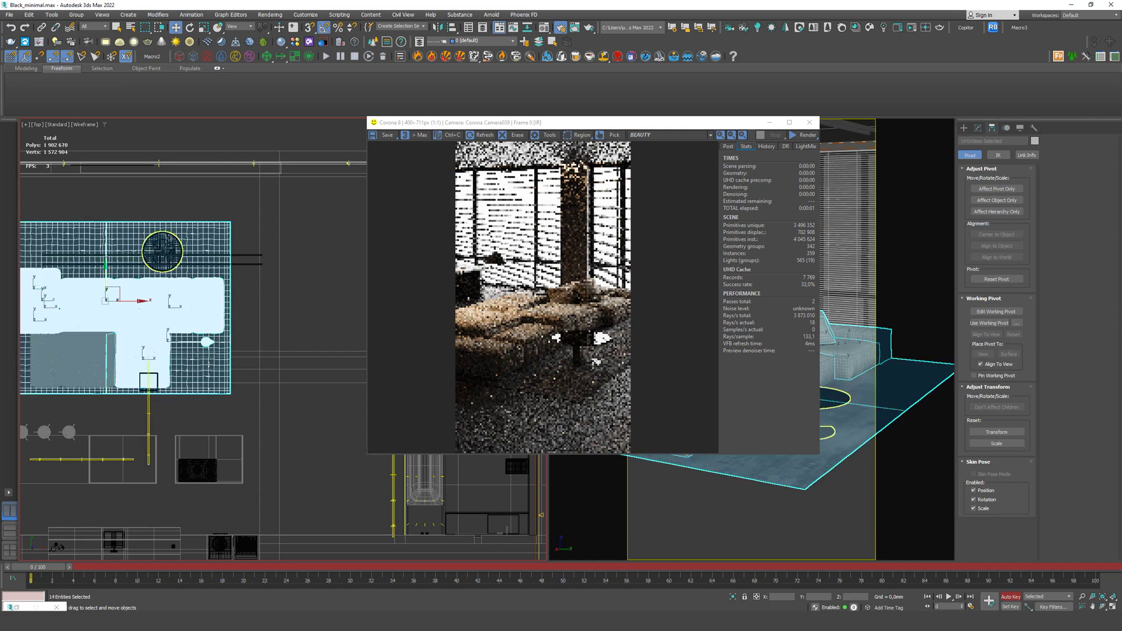
ctrl+click(161, 250)
- Add the three bar stools to the selection and set a key for all selected objects at frame 0
middle_drag(82, 375, 270, 342)
ctrl+click(258, 399)
ctrl+click(210, 399)
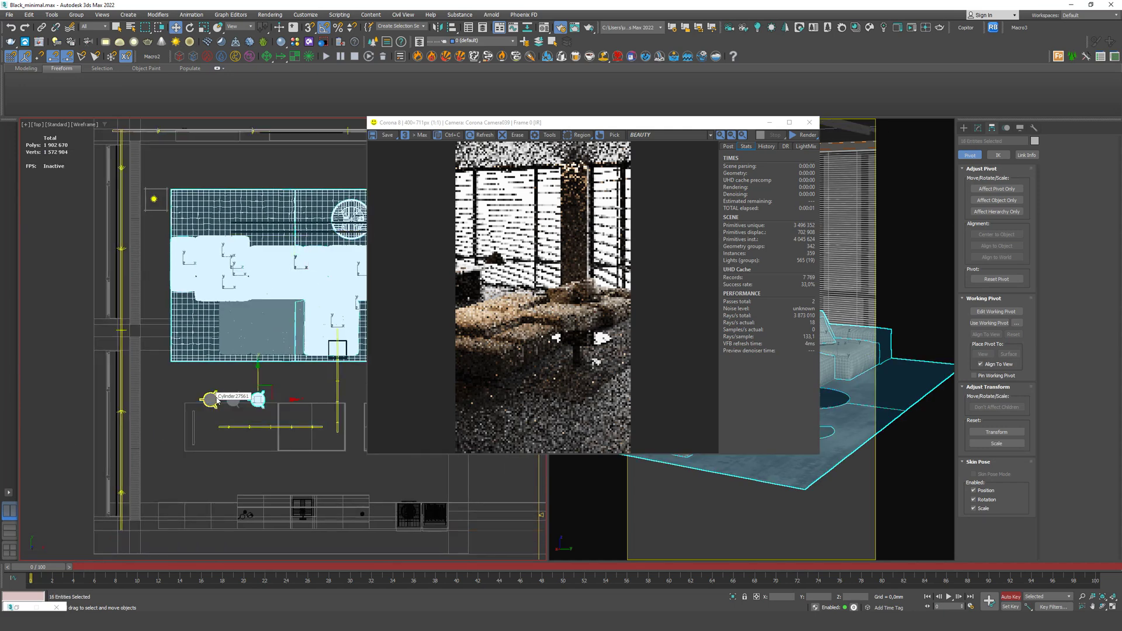
ctrl+click(234, 399)
drag(624, 126, 353, 124)
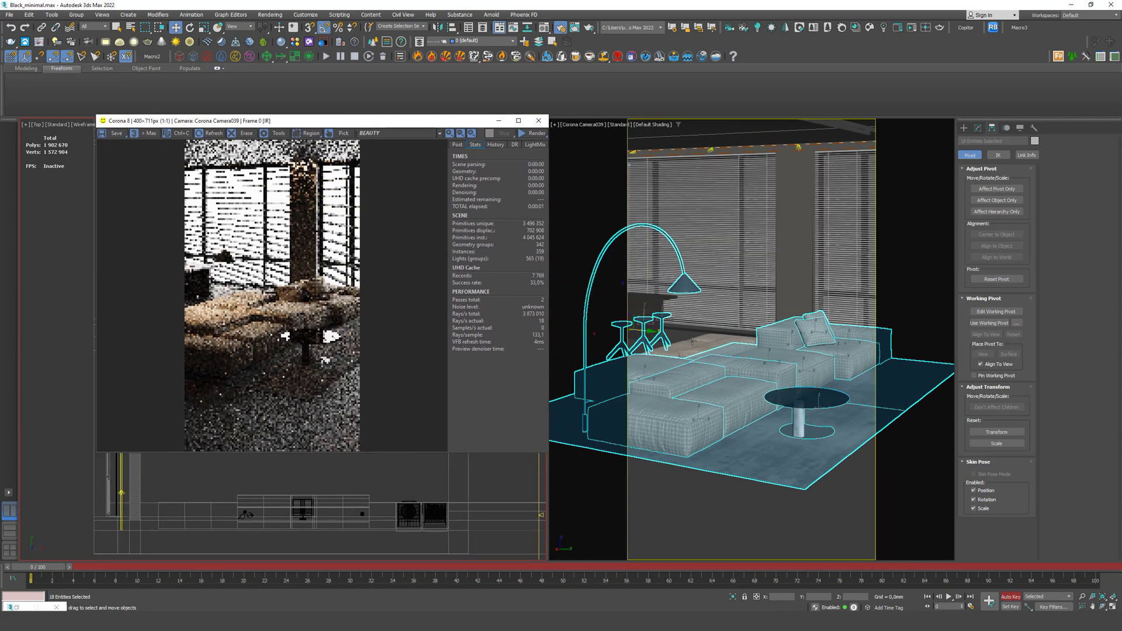
click(993, 599)
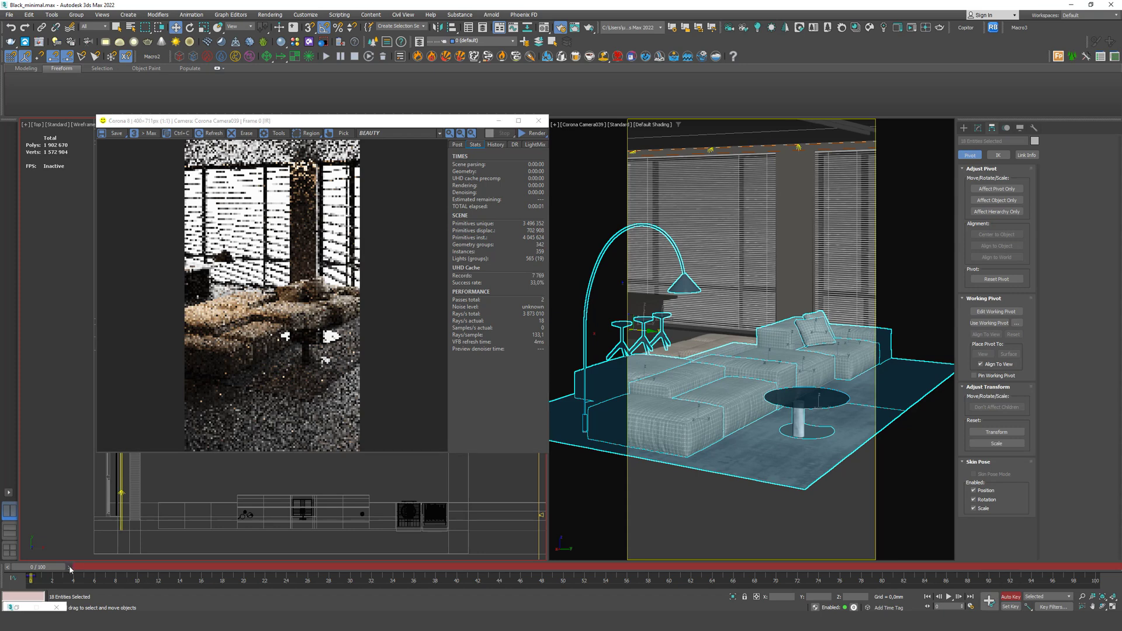
- Go to frame 60 and slide both rugs out from under the furniture, outside the camera frame
drag(59, 567, 685, 568)
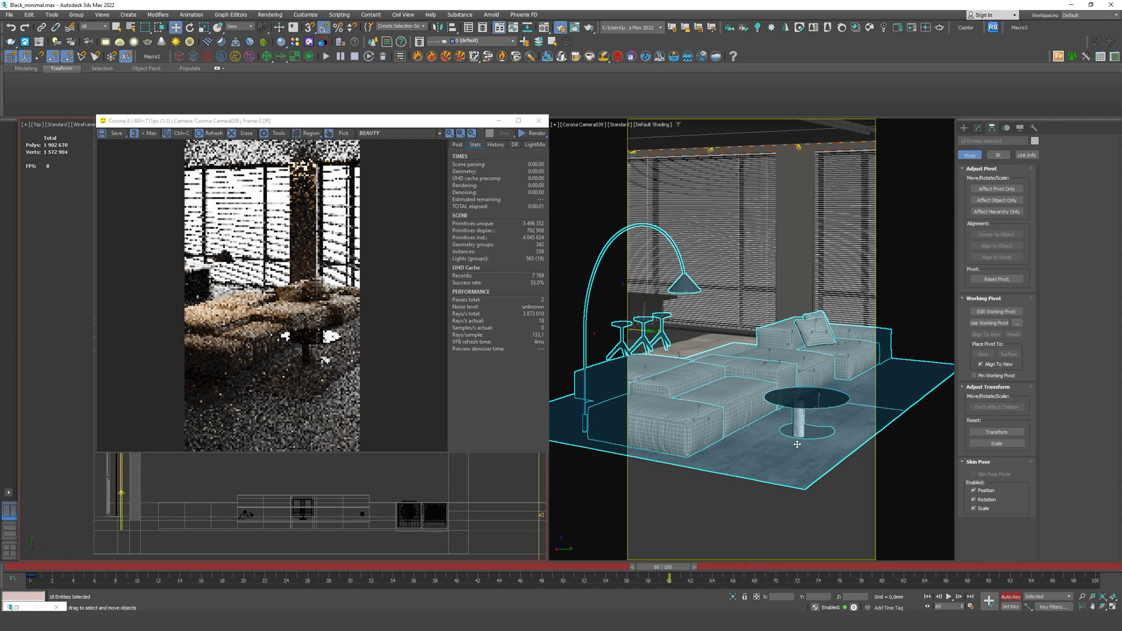
click(793, 454)
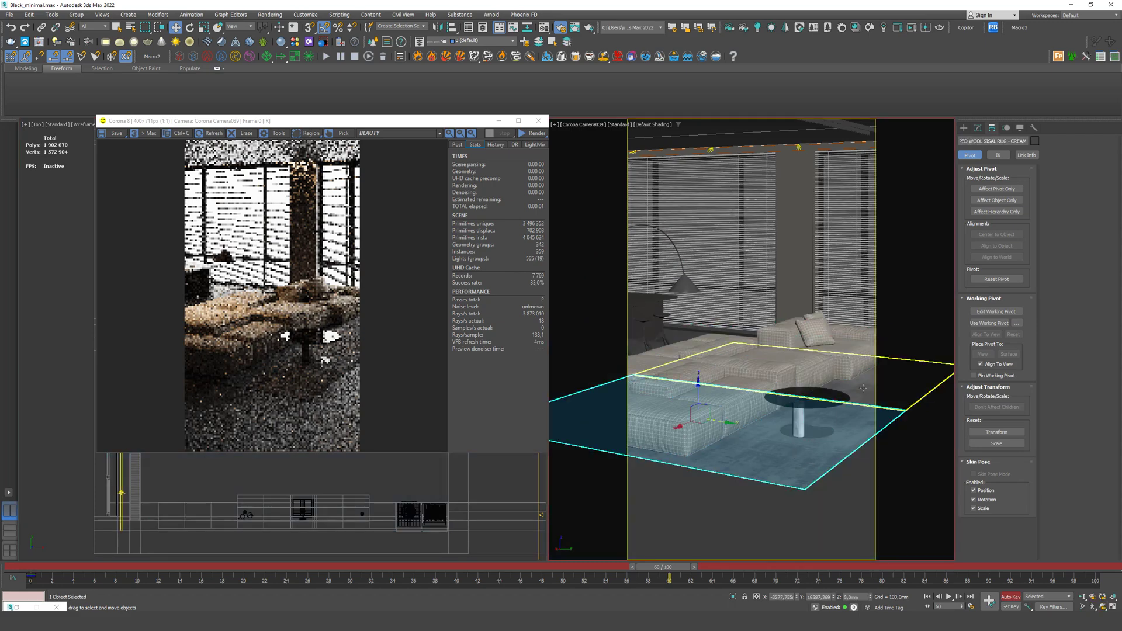
drag(411, 126, 846, 129)
middle_drag(353, 258, 322, 398)
drag(336, 404, 336, 178)
drag(846, 124, 450, 137)
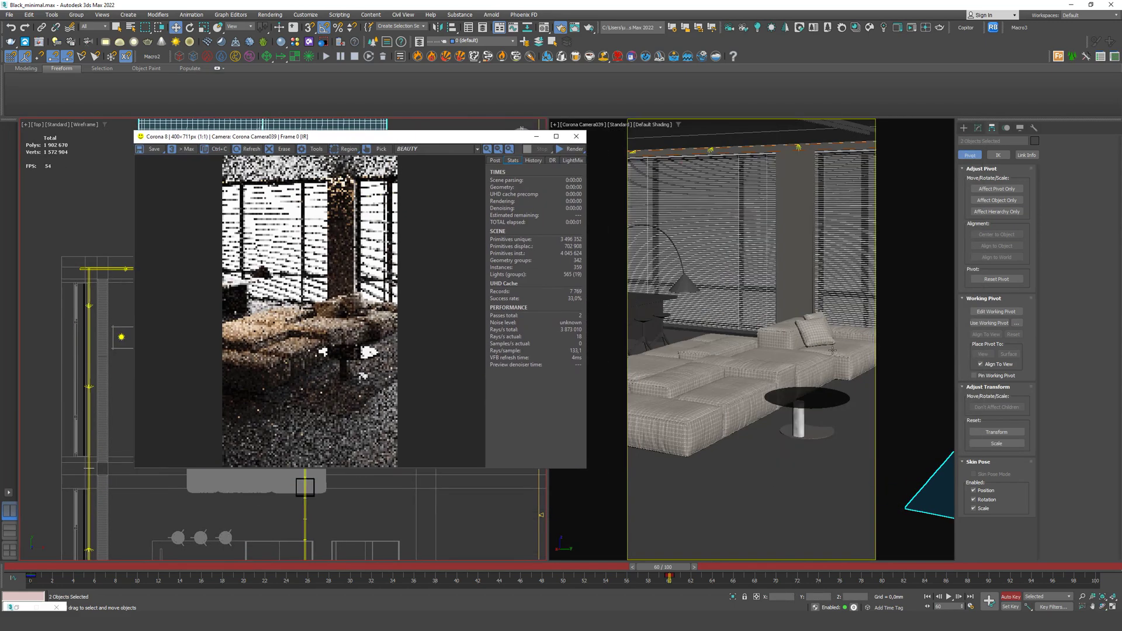
- Raise the round coffee table above the floor and tilt it
click(821, 391)
drag(820, 384, 769, 234)
key(e)
- Raise the sofa piece beside the round coffee table above the others and tilt it
click(722, 407)
click(175, 27)
key(e)
key(w)
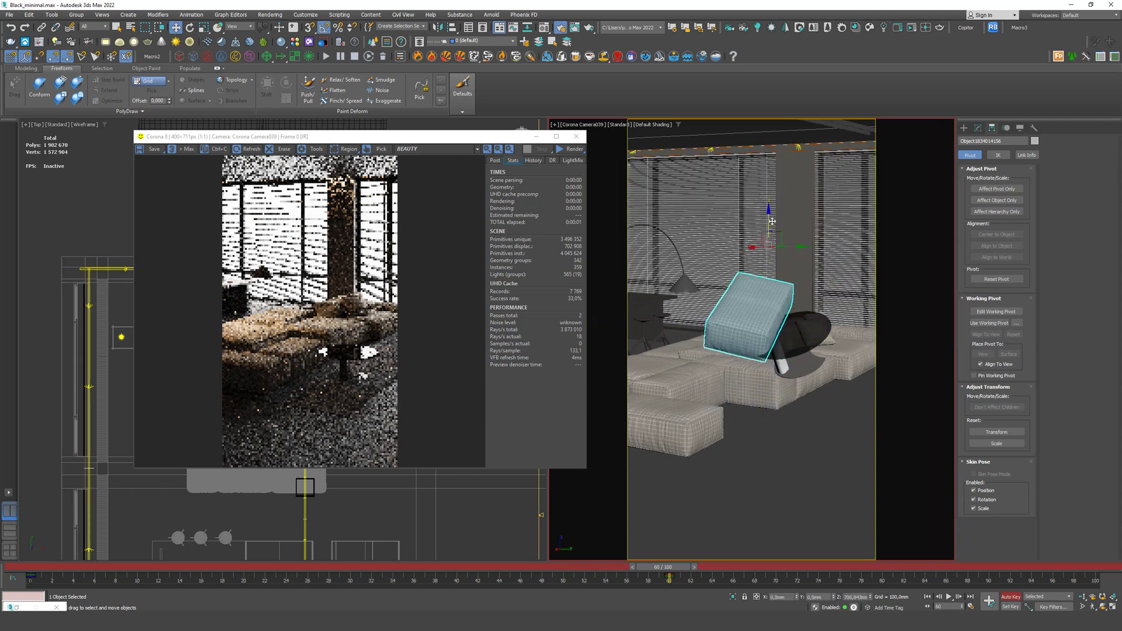
key(e)
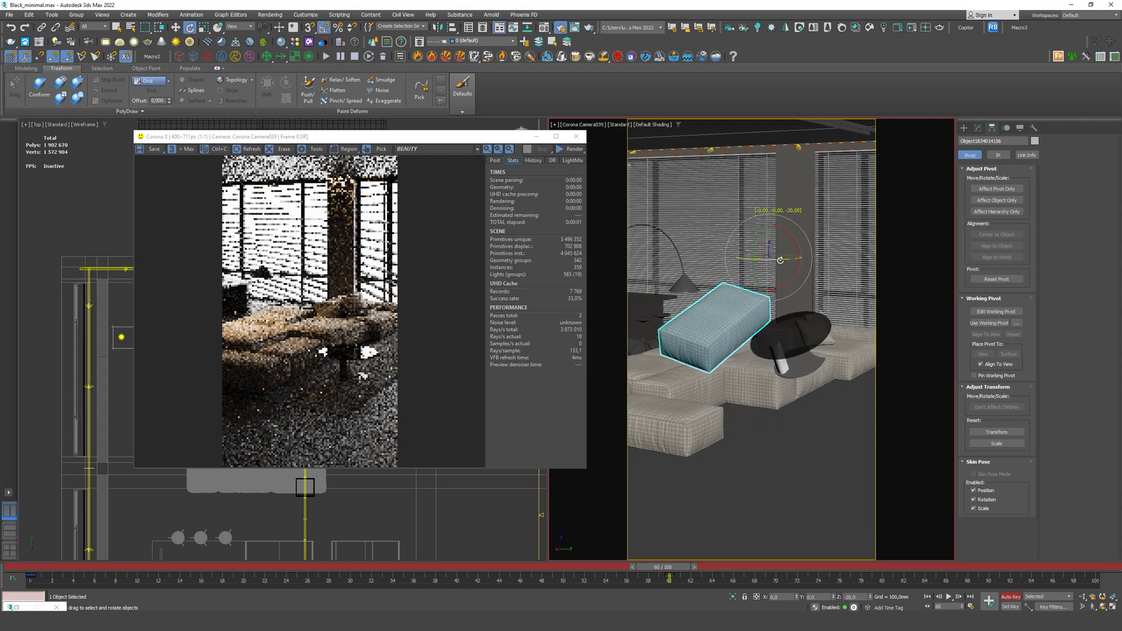
- Adjust the pivot of the front-left sofa piece, and raise and tilt that piece
click(672, 429)
click(175, 27)
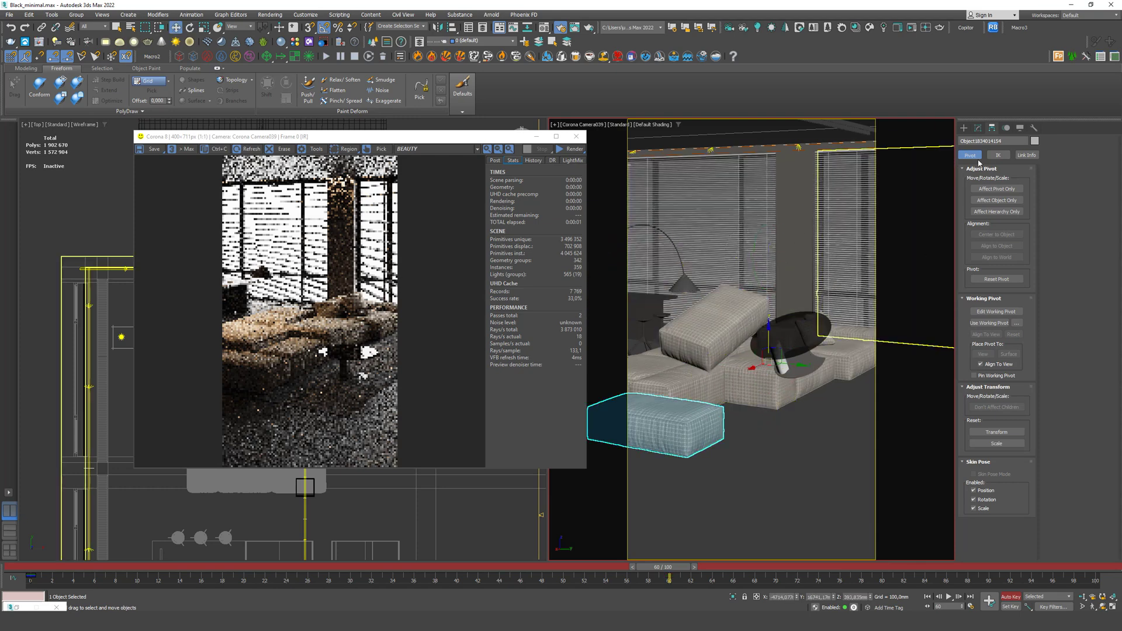
click(997, 189)
key(e)
drag(654, 397, 681, 344)
- Raise the two cushions high above the sofa and tilt them
click(754, 383)
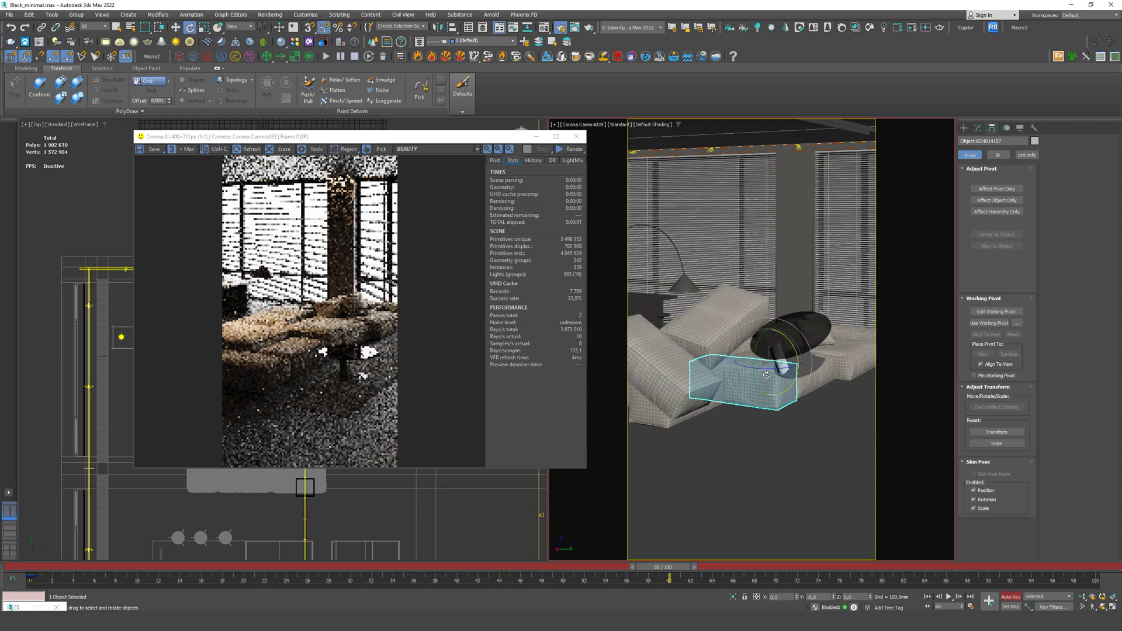
click(830, 342)
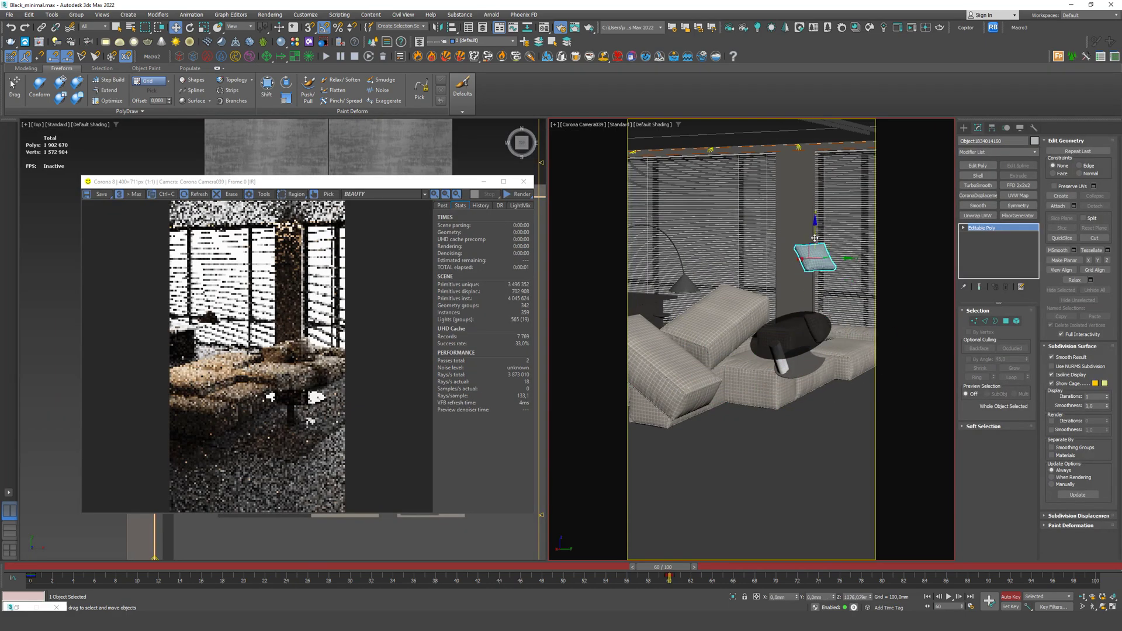
key(ctrl+z)
key(ctrl+z)
key(ctrl+z)
drag(768, 333, 783, 227)
key(e)
- Raise the sofa seat pieces at the right end, behind the coffee table, and tilt them
click(850, 359)
key(w)
drag(848, 345, 848, 290)
key(ctrl+z)
key(ctrl+z)
key(ctrl+z)
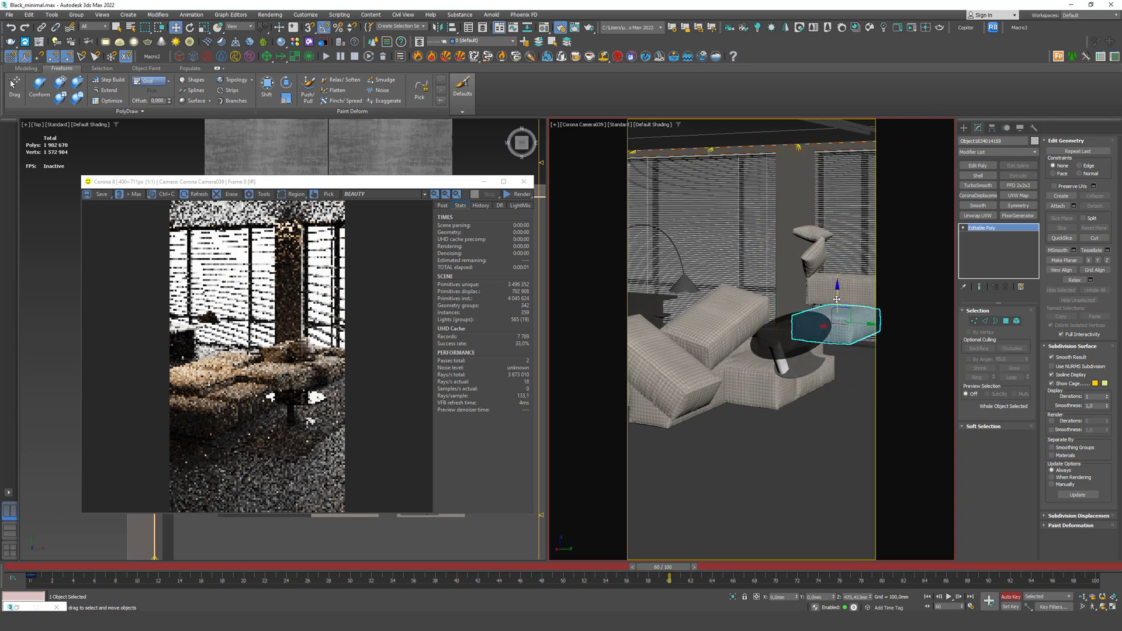
- Raise and rotate the remaining sofa piece that sits behind the tilted coffee table
click(809, 377)
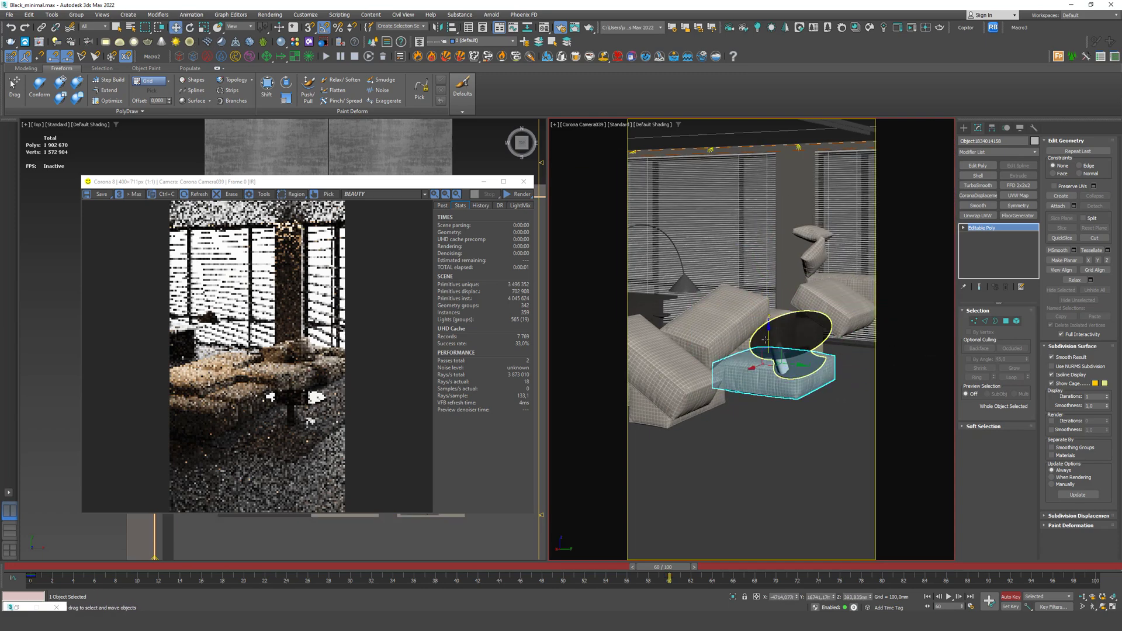
key(e)
drag(769, 335, 797, 289)
click(756, 398)
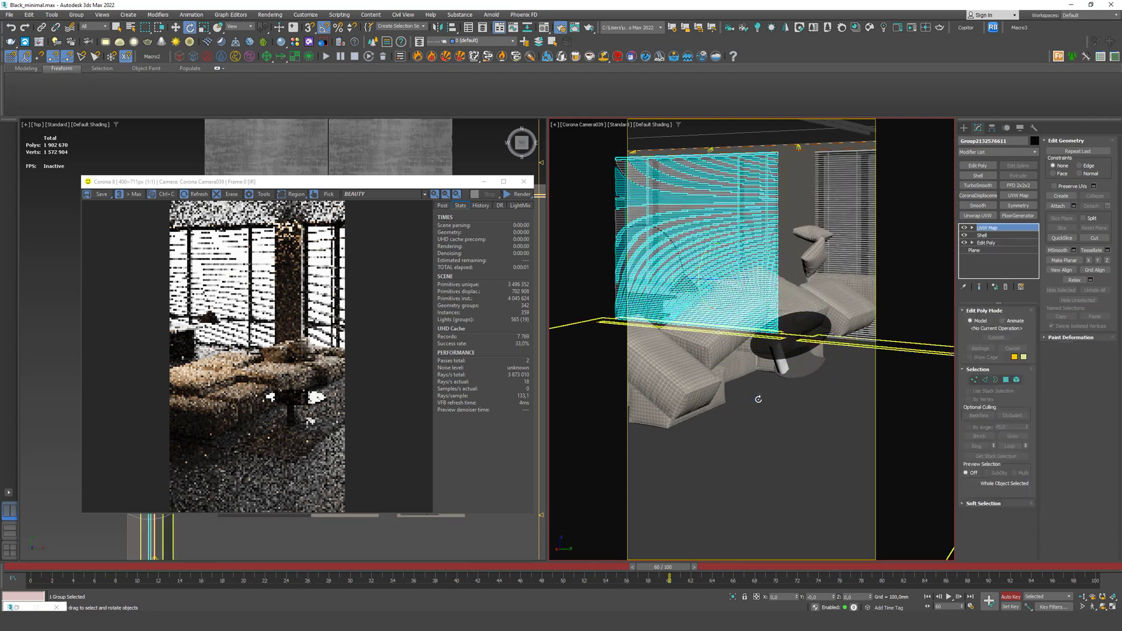
- Select all parts of the arc lamp and raise the lamp above the sofa
click(684, 278)
key(w)
mouse_move(250, 182)
mouse_down()
mouse_move(671, 195)
mouse_move(256, 177)
mouse_up()
scroll(355, 375, up, 10)
key(F3)
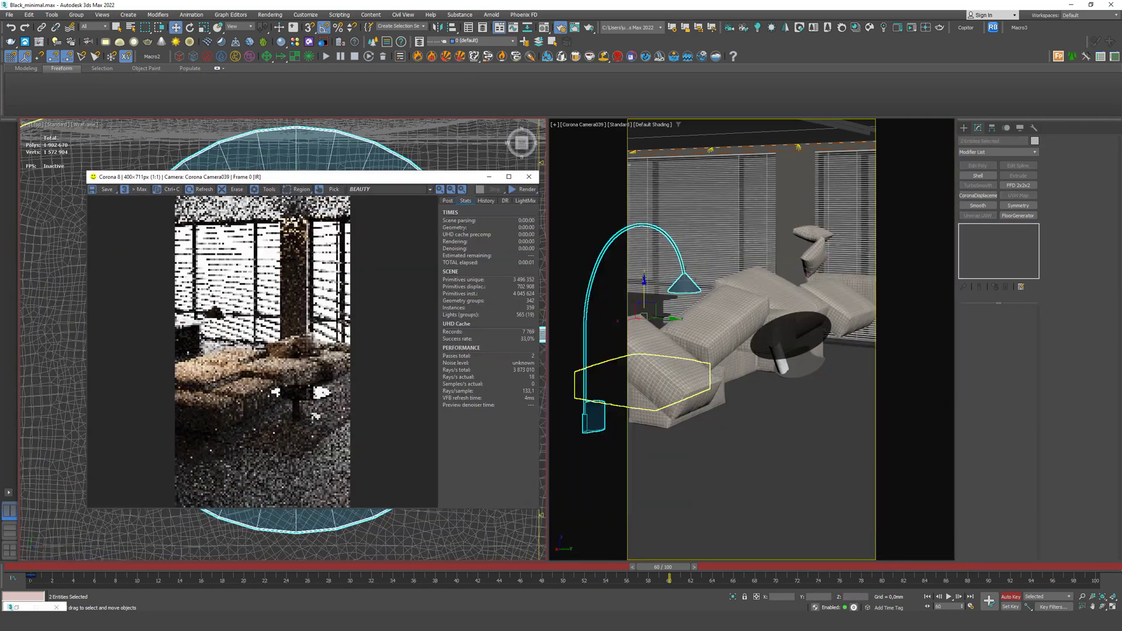
drag(643, 289, 643, 210)
- Raise the bar stools at the left edge of the camera frame and tilt them
key(e)
drag(661, 327, 689, 250)
key(ctrl+z)
key(ctrl+z)
key(ctrl+z)
key(ctrl+z)
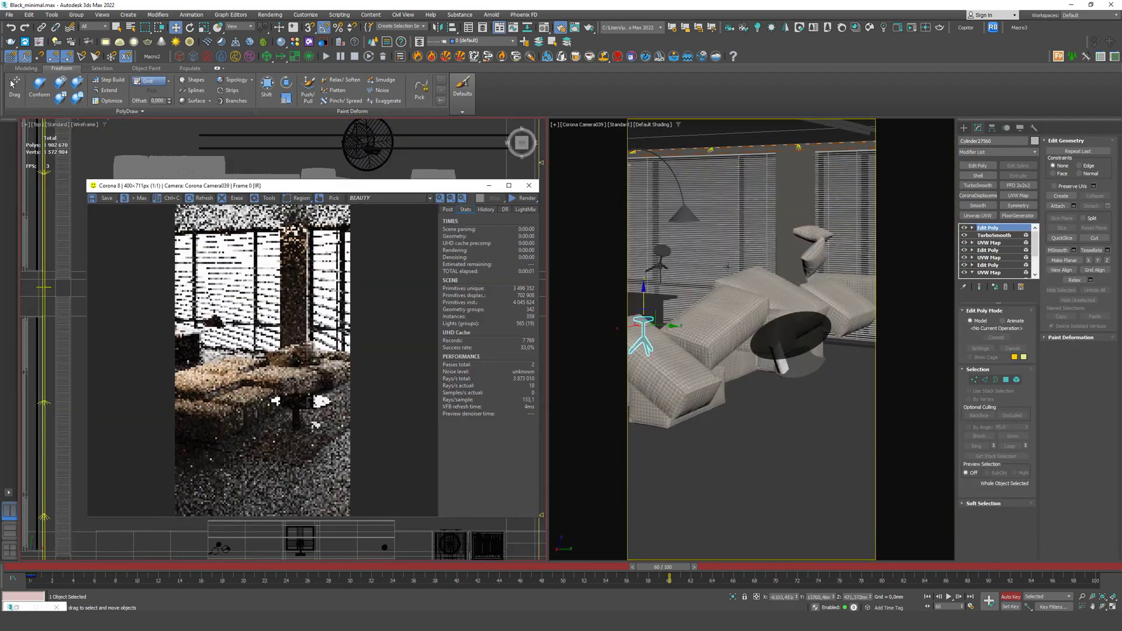
drag(643, 292, 662, 239)
key(e)
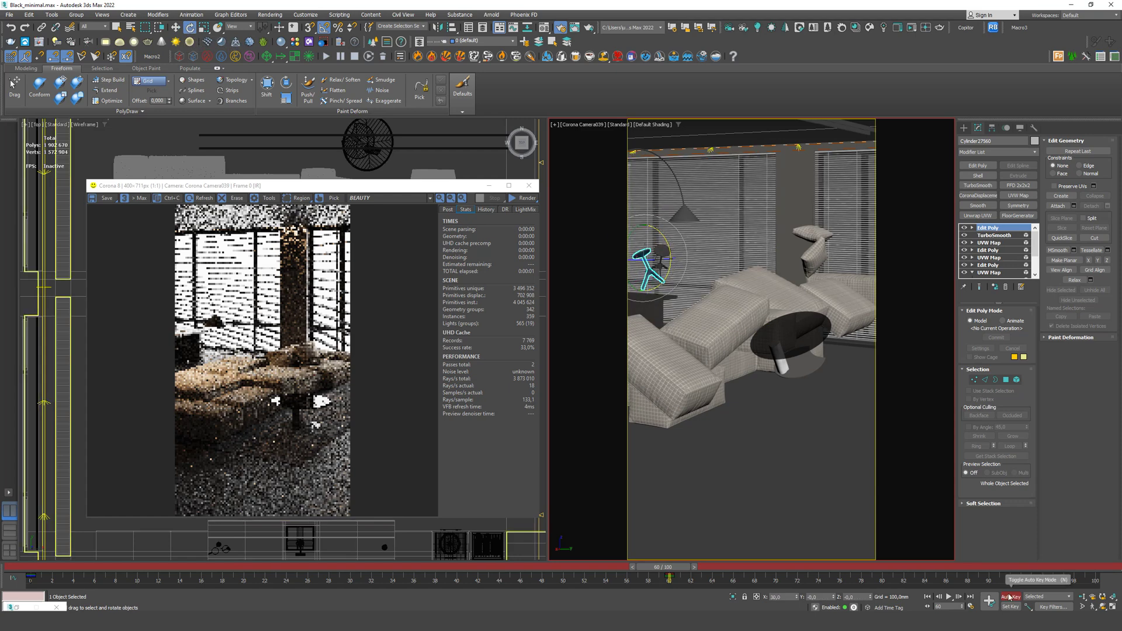
- Turn off Auto Key and play the animation from frame 0 to check the furniture's movement
click(1010, 597)
drag(678, 573, 23, 589)
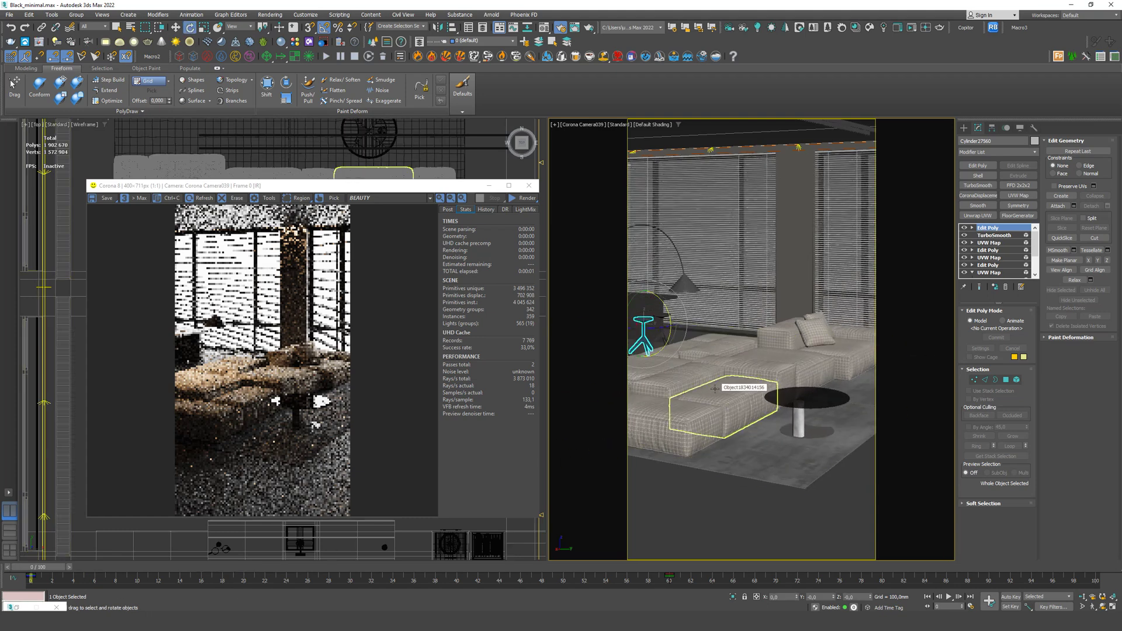
click(949, 597)
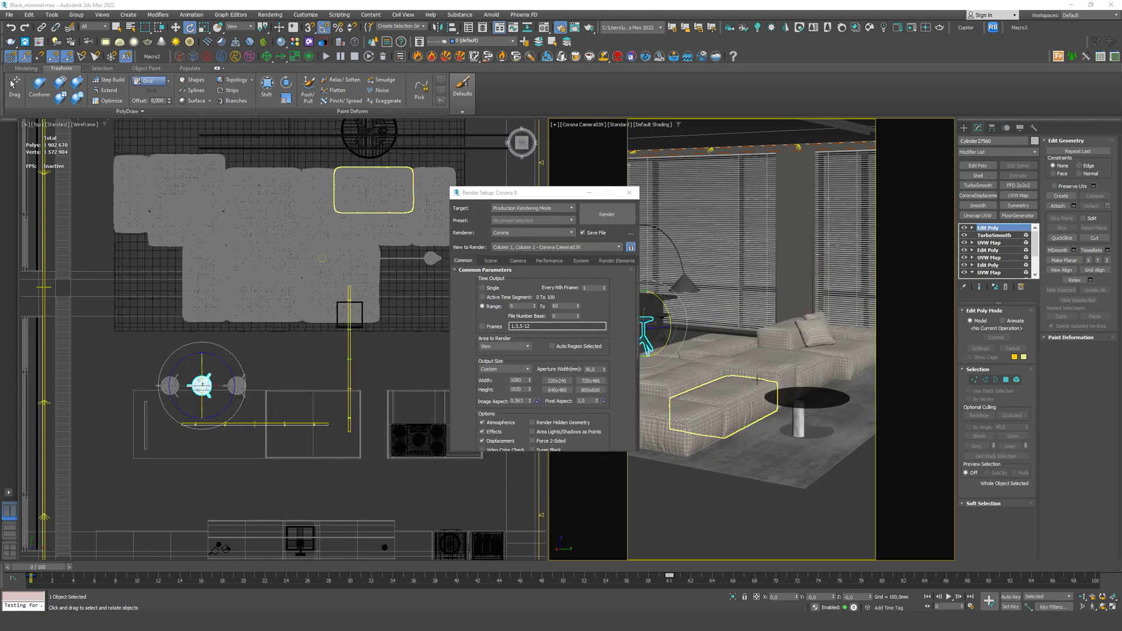
- Set the render output to save JPEG files named Animation_1_ in the Animation folder on the desktop
drag(748, 374, 754, 354)
click(733, 490)
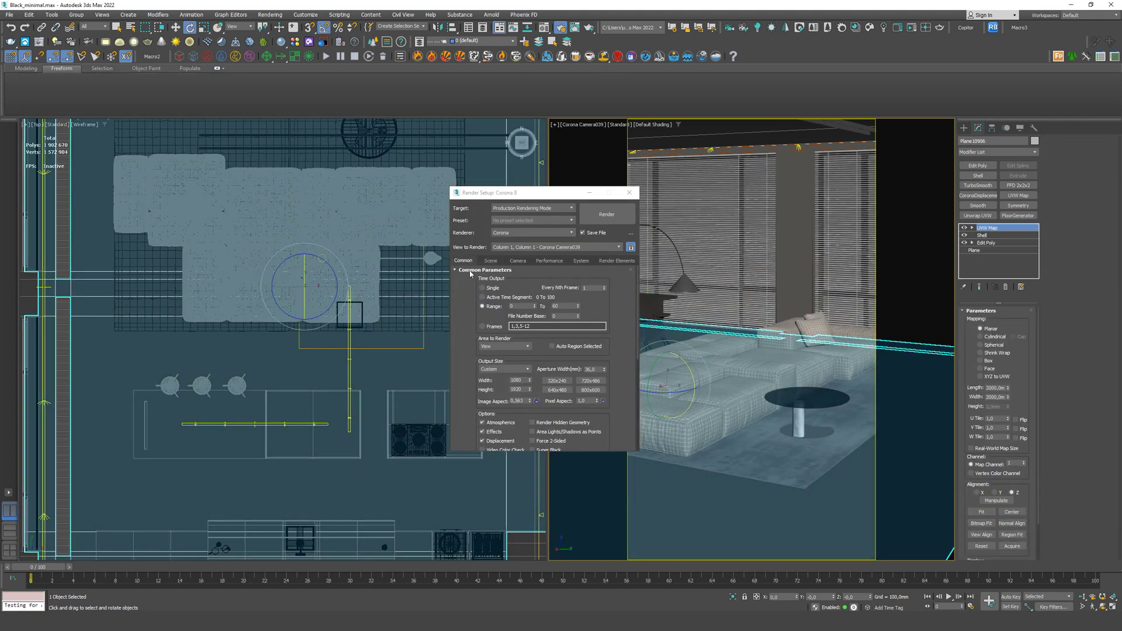
click(485, 164)
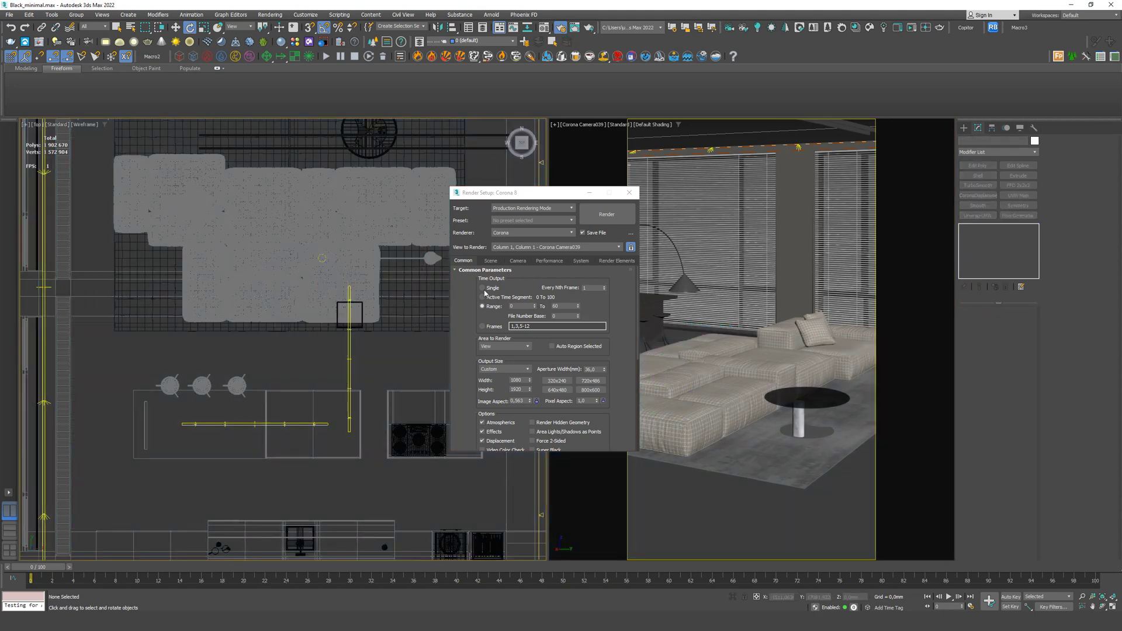
click(483, 288)
scroll(627, 425, down, 5)
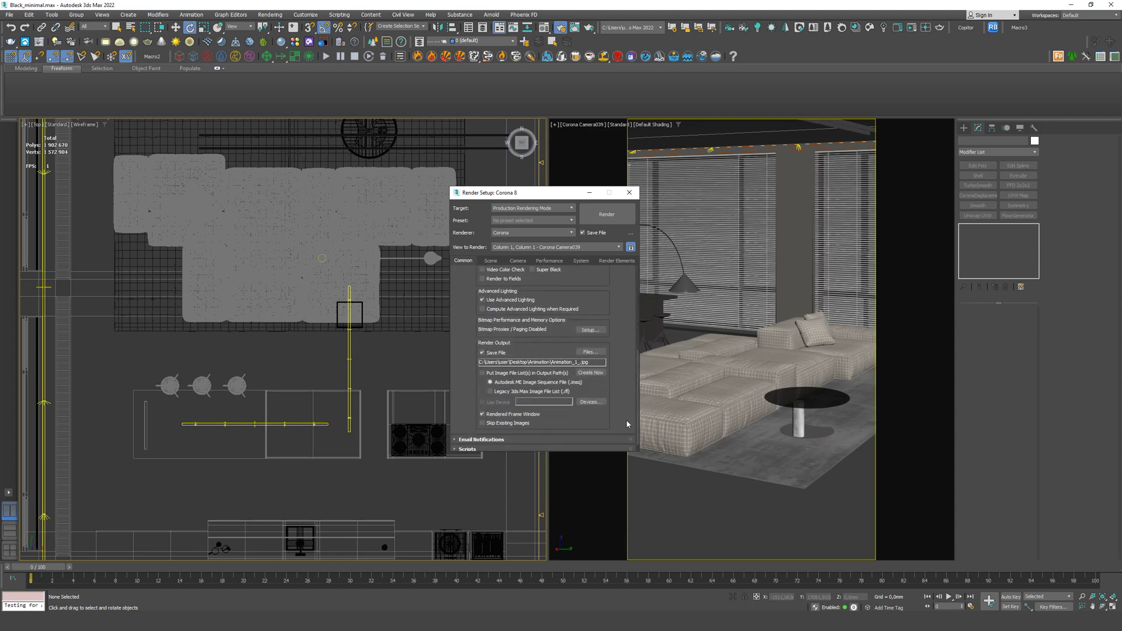
click(588, 352)
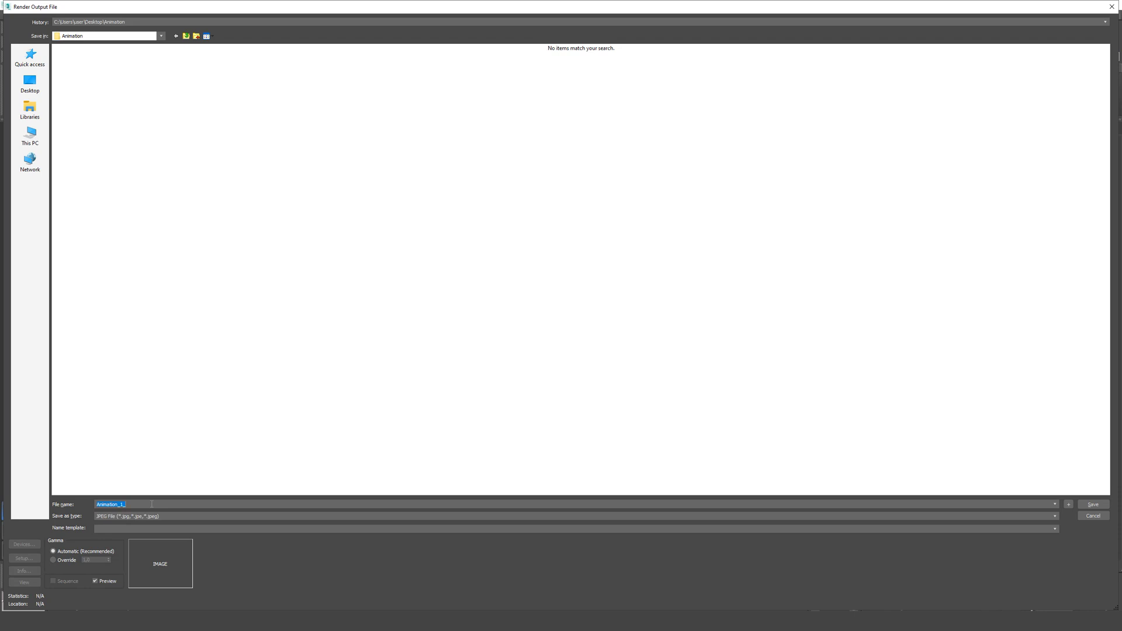
click(1092, 504)
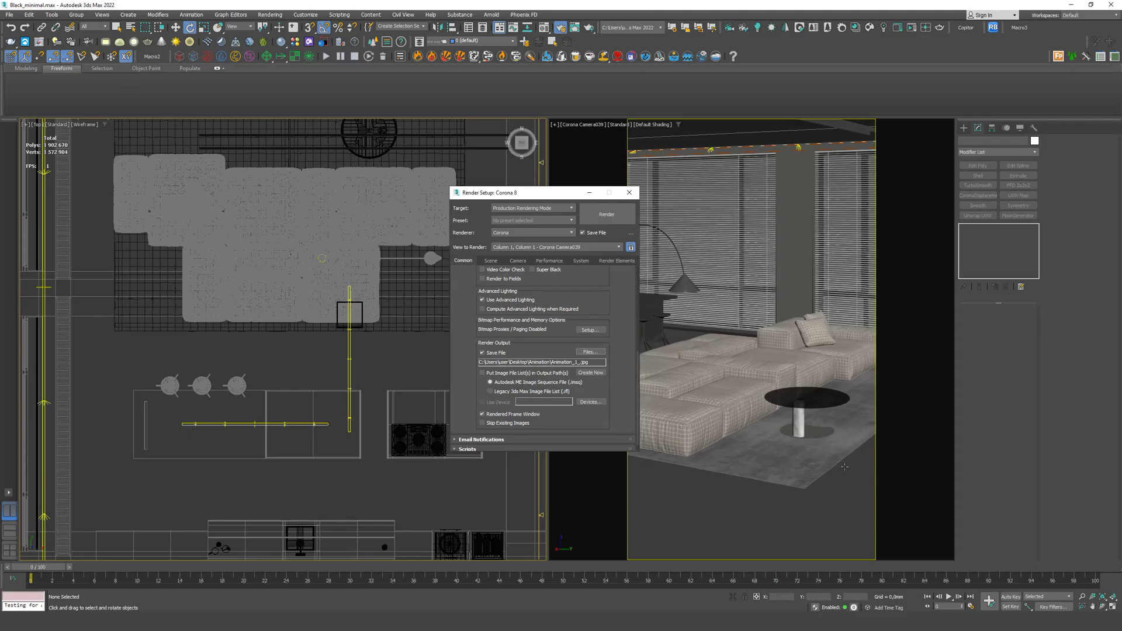
- Check the UHD Cache preset for flicker-free animation and set the render time limit to 5 minutes
click(550, 261)
scroll(631, 374, down, 1)
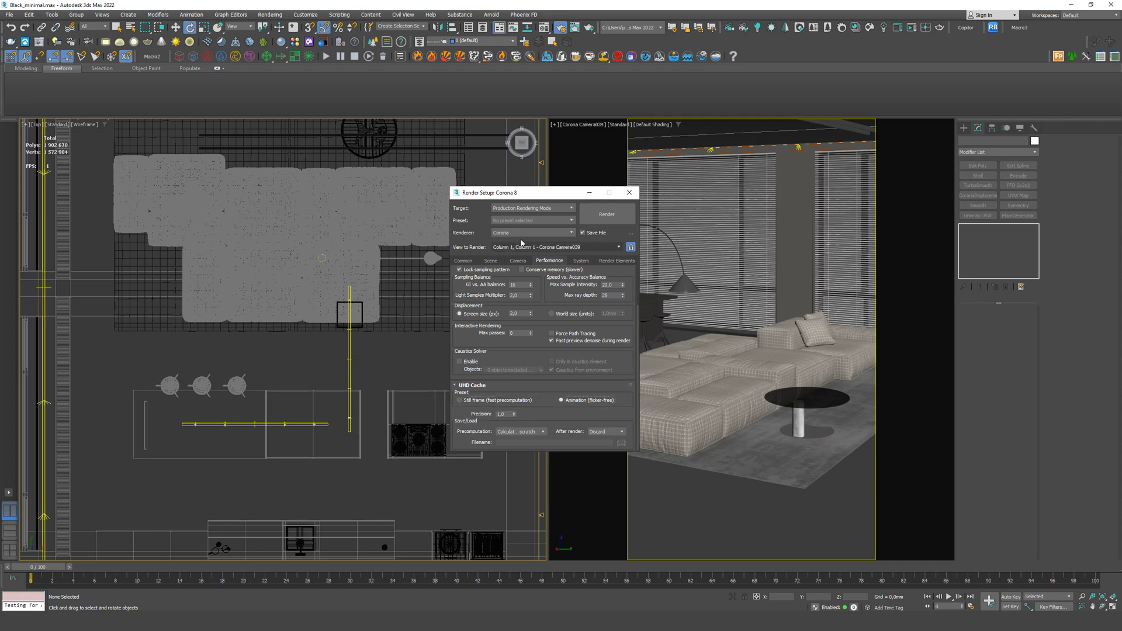
click(495, 261)
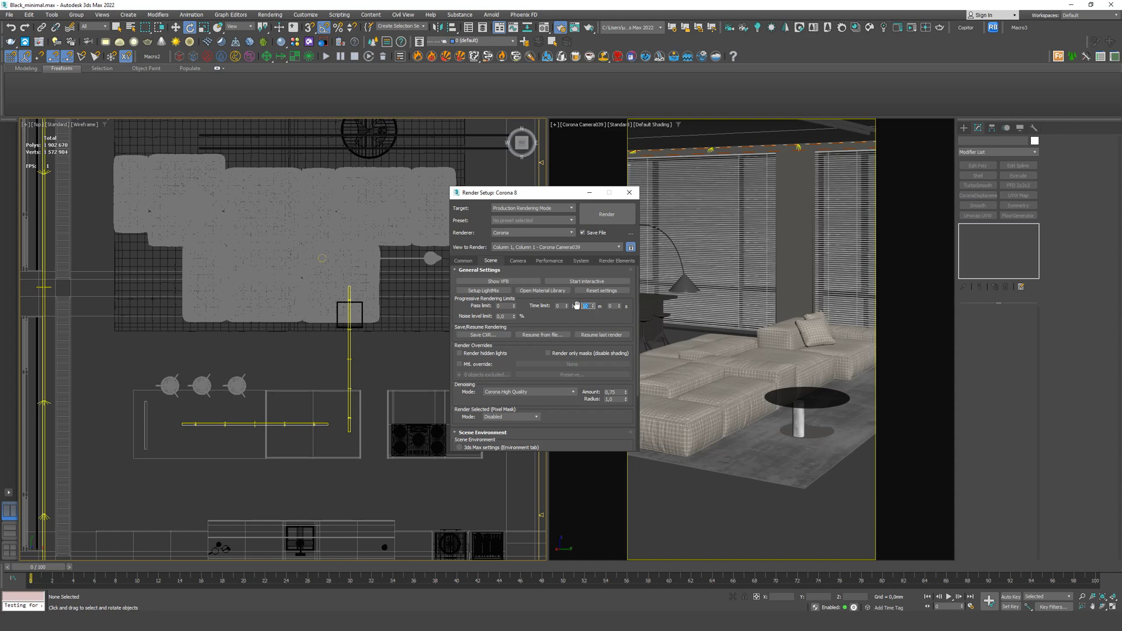
text(5)
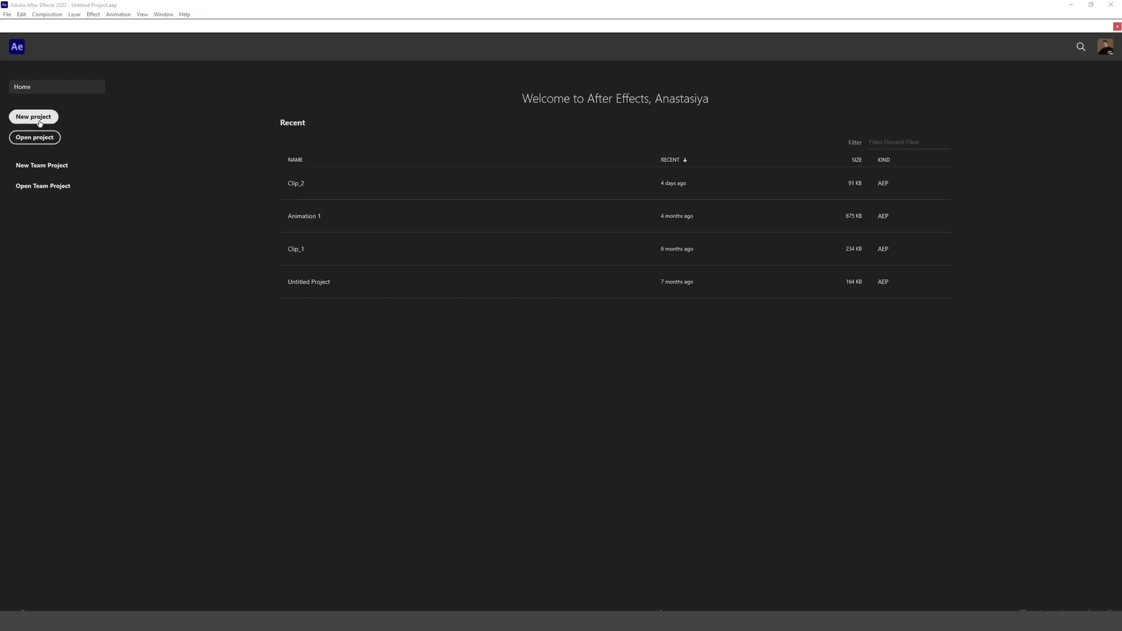
- Switch to After Effects, create a new project and import the rendered image sequence starting with An_0000
click(37, 117)
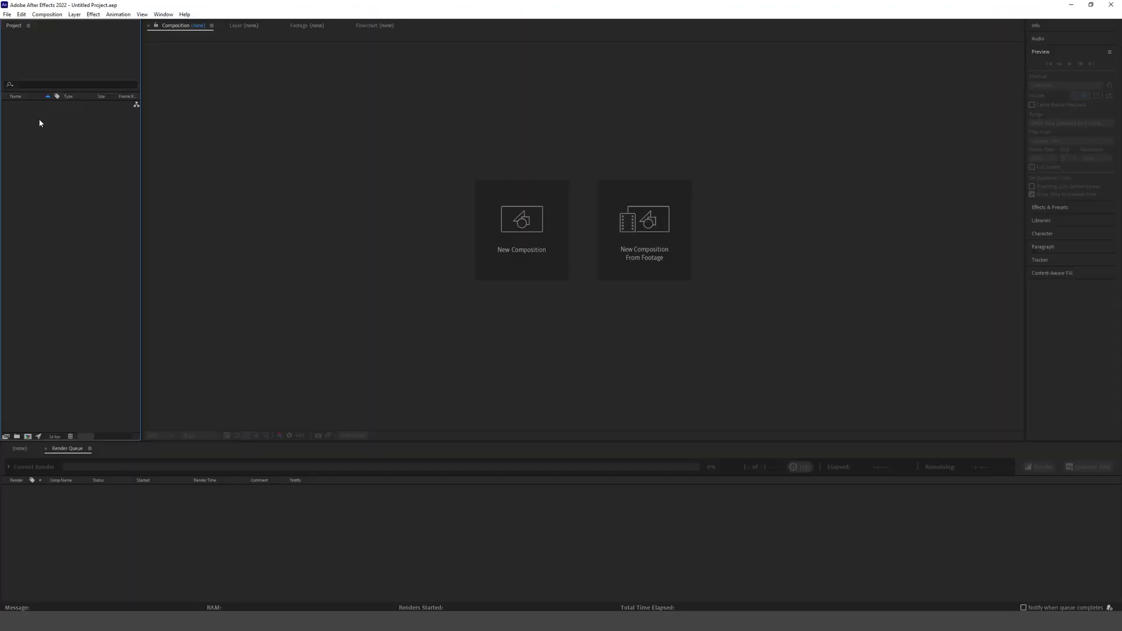
click(7, 14)
mouse_move(48, 137)
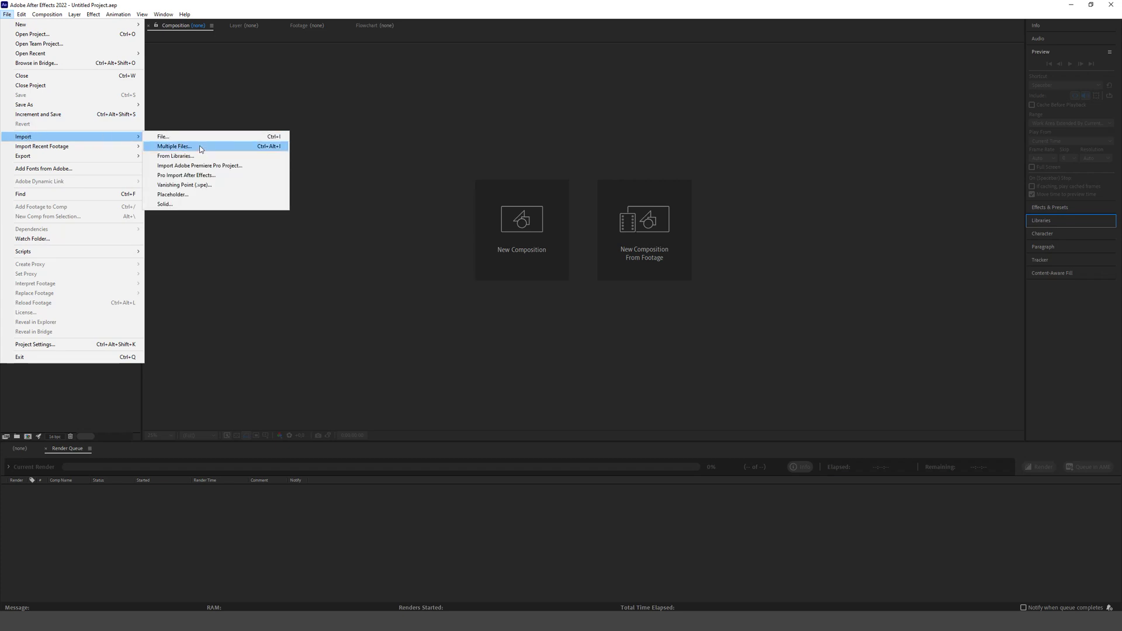
click(174, 146)
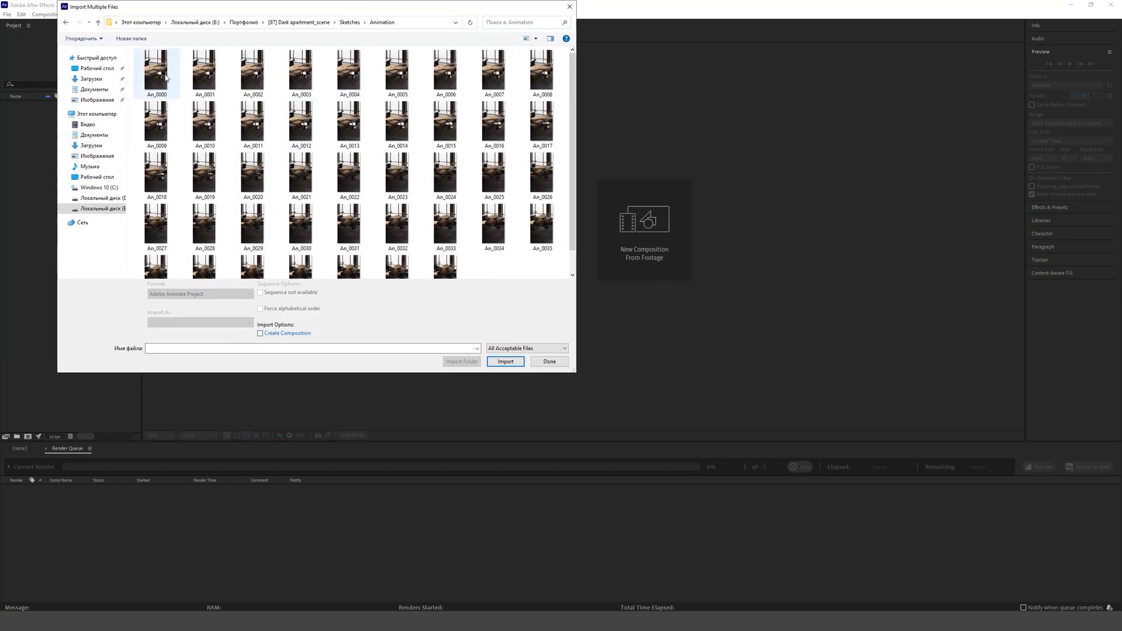
double_click(165, 76)
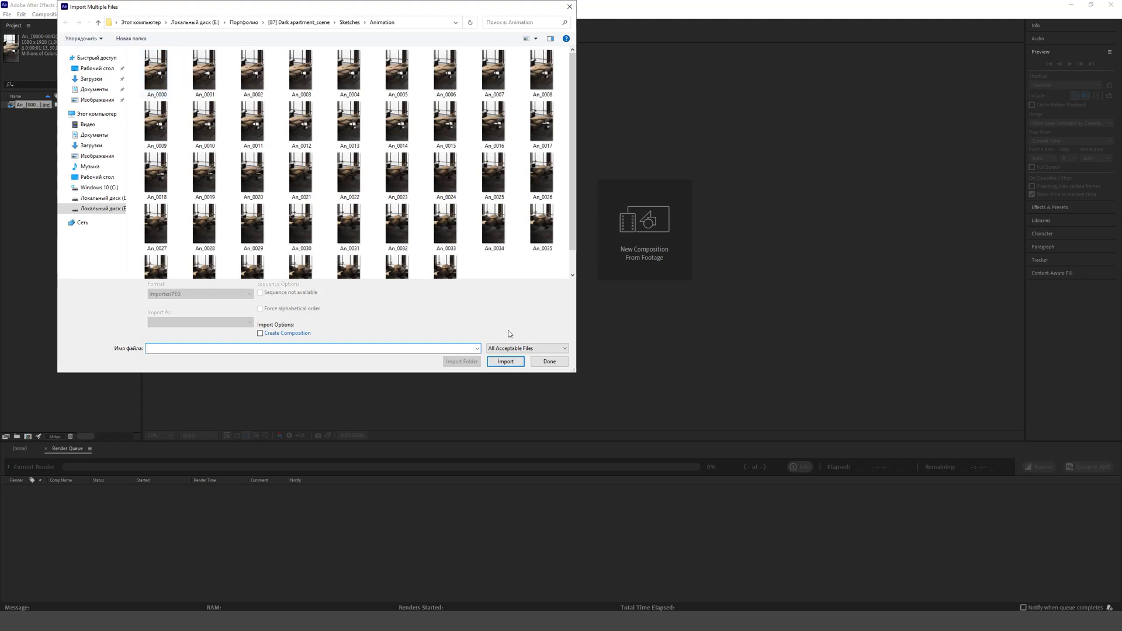
click(550, 361)
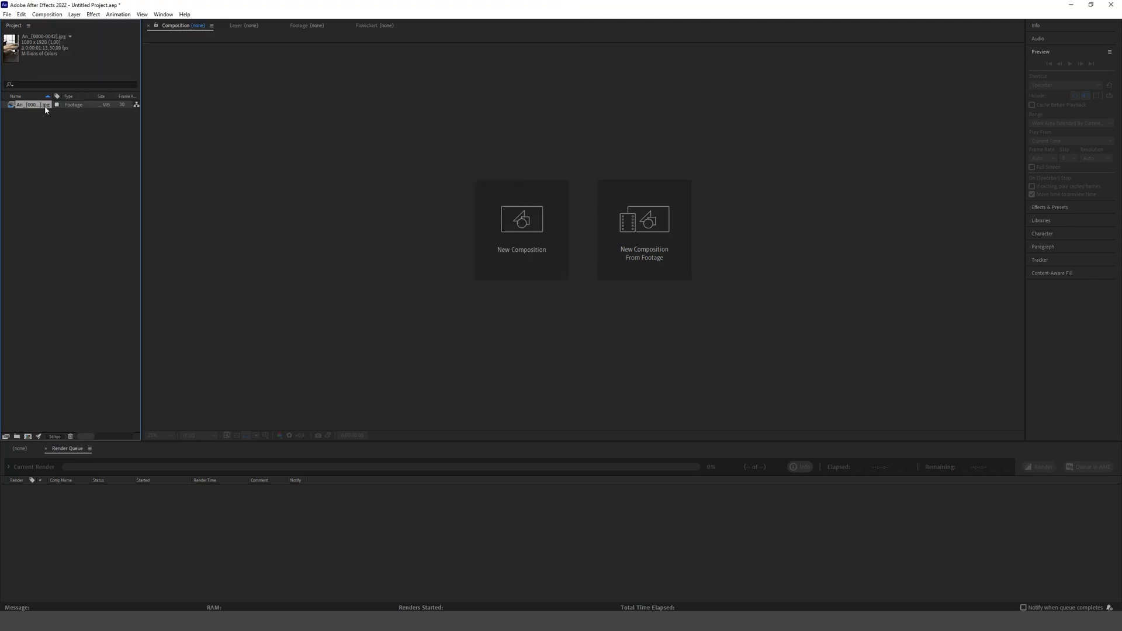
- Create a composition from the imported image sequence and preview its playback
click(19, 450)
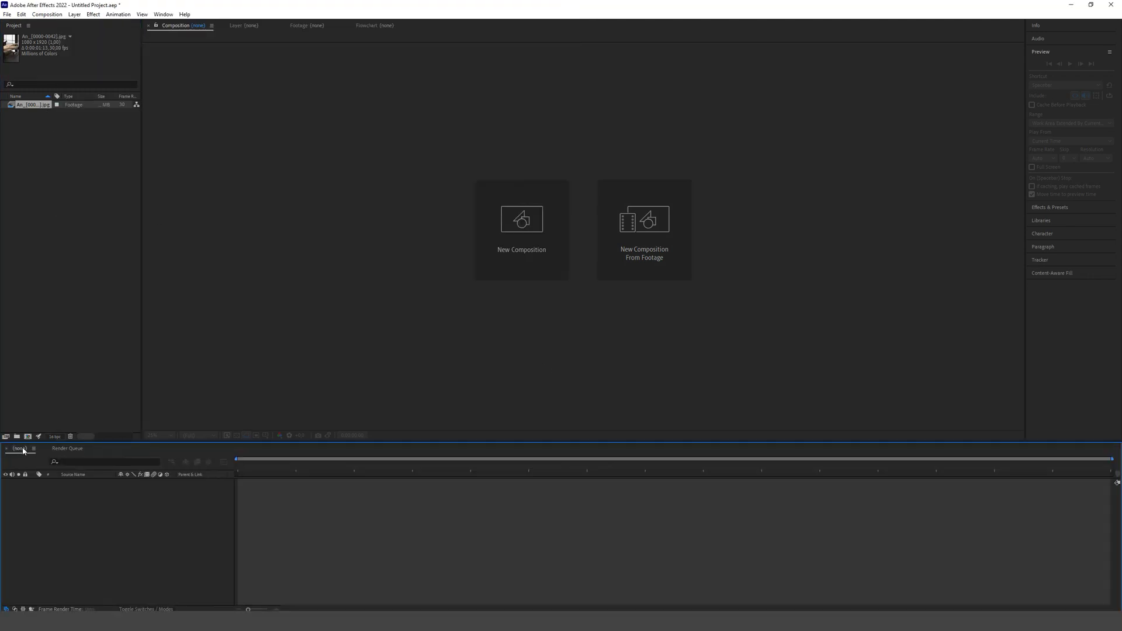
drag(45, 112, 49, 488)
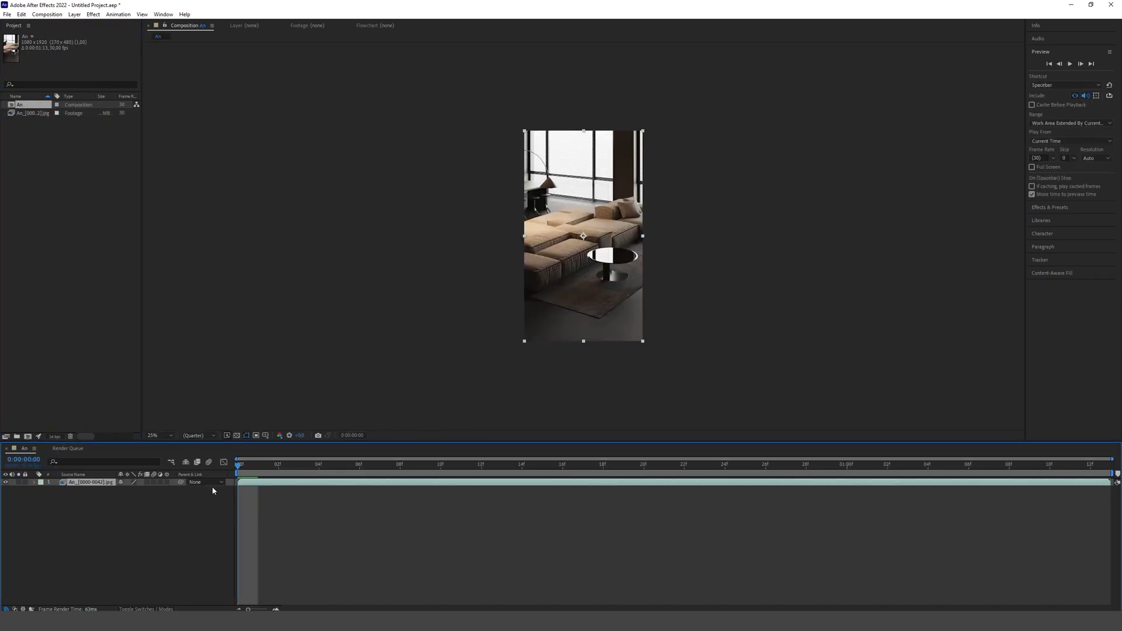
click(1068, 64)
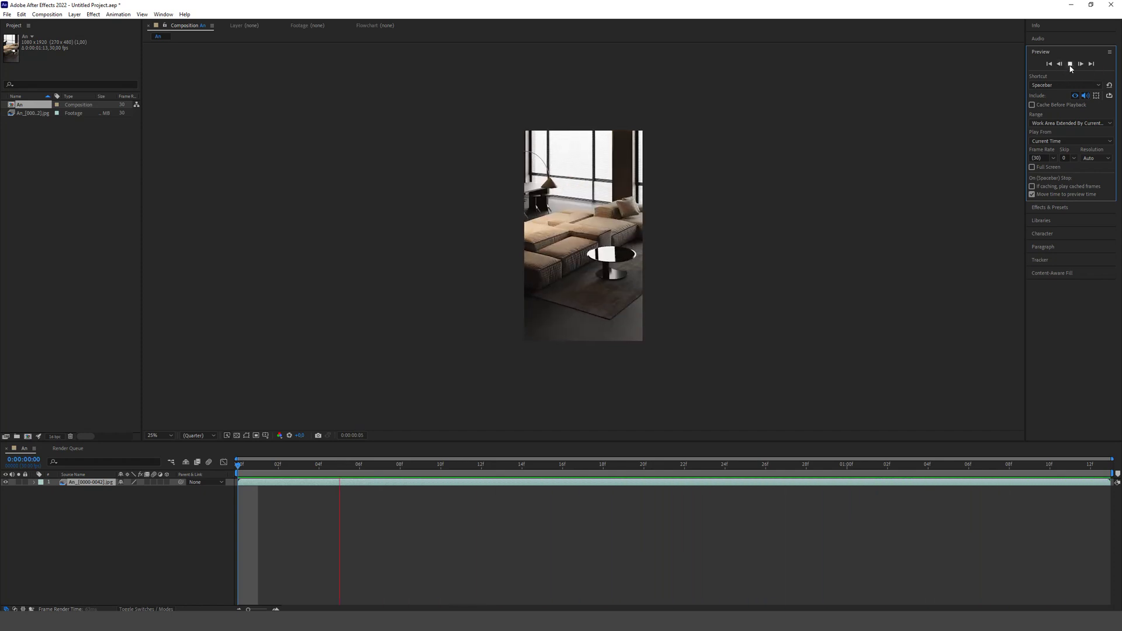
click(747, 485)
drag(747, 485, 237, 485)
- Add the composition to the render queue and set its output format to Voukoder
click(7, 15)
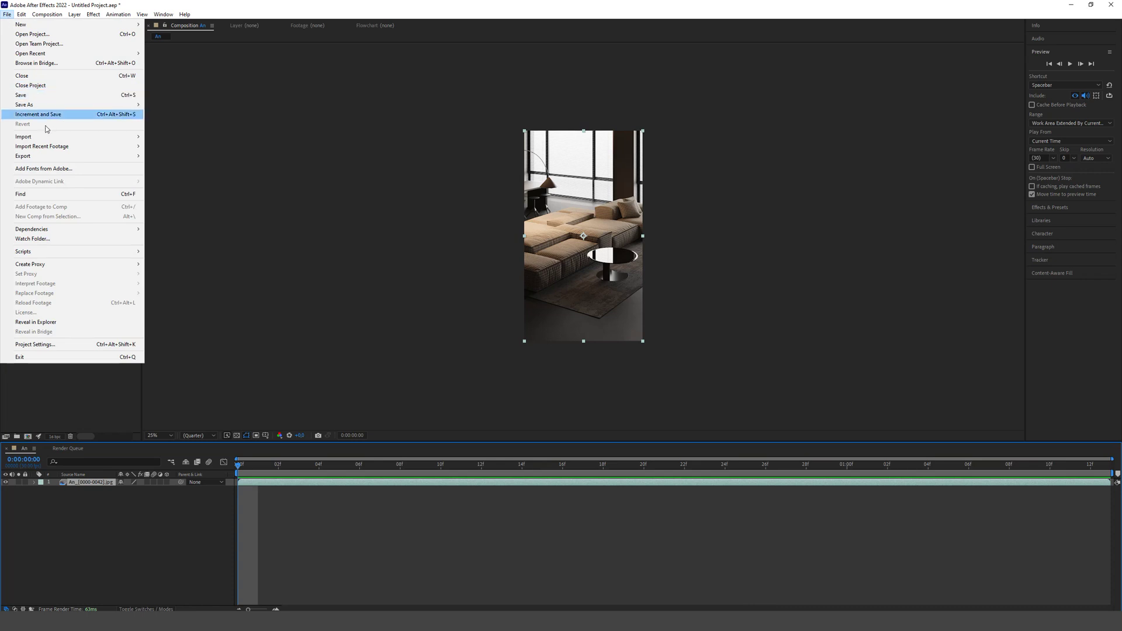
mouse_move(117, 156)
click(175, 165)
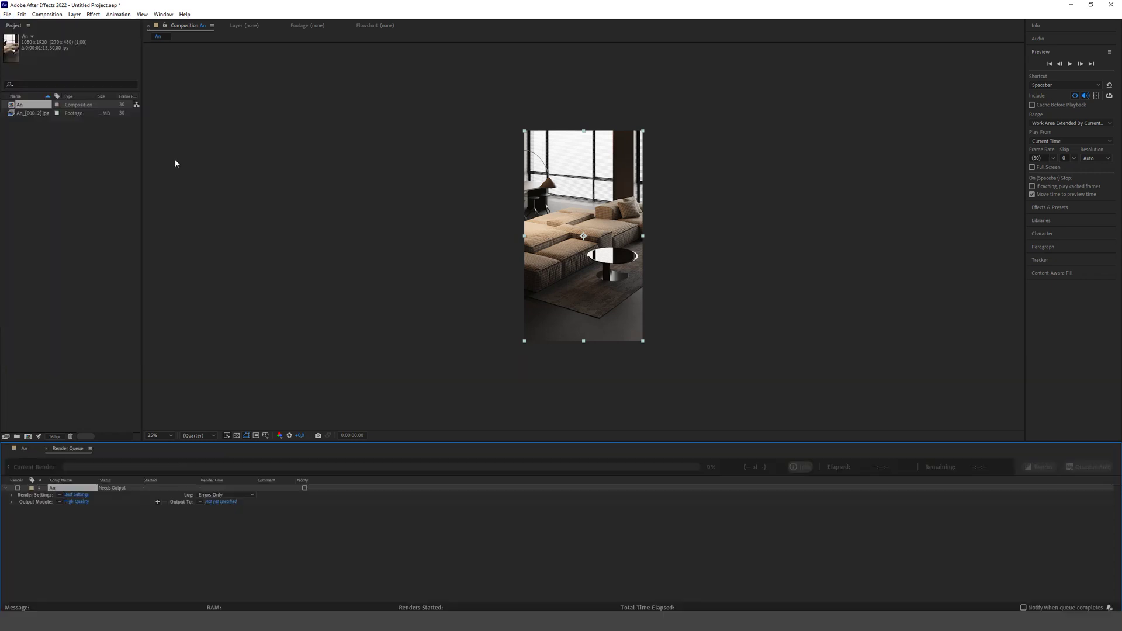
click(76, 501)
click(538, 202)
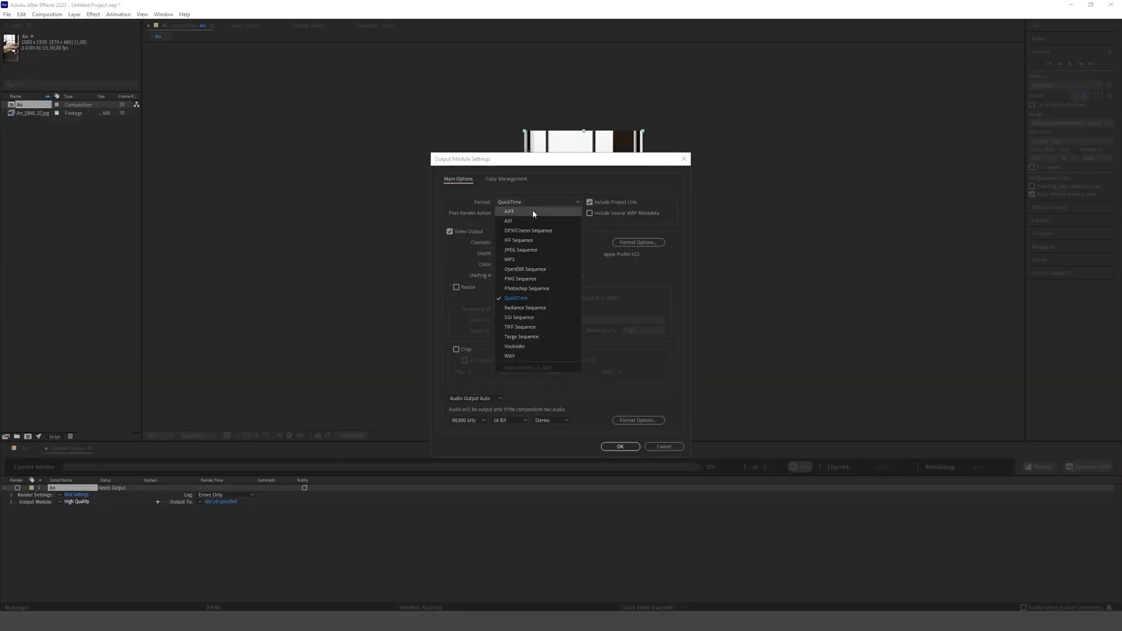
click(512, 347)
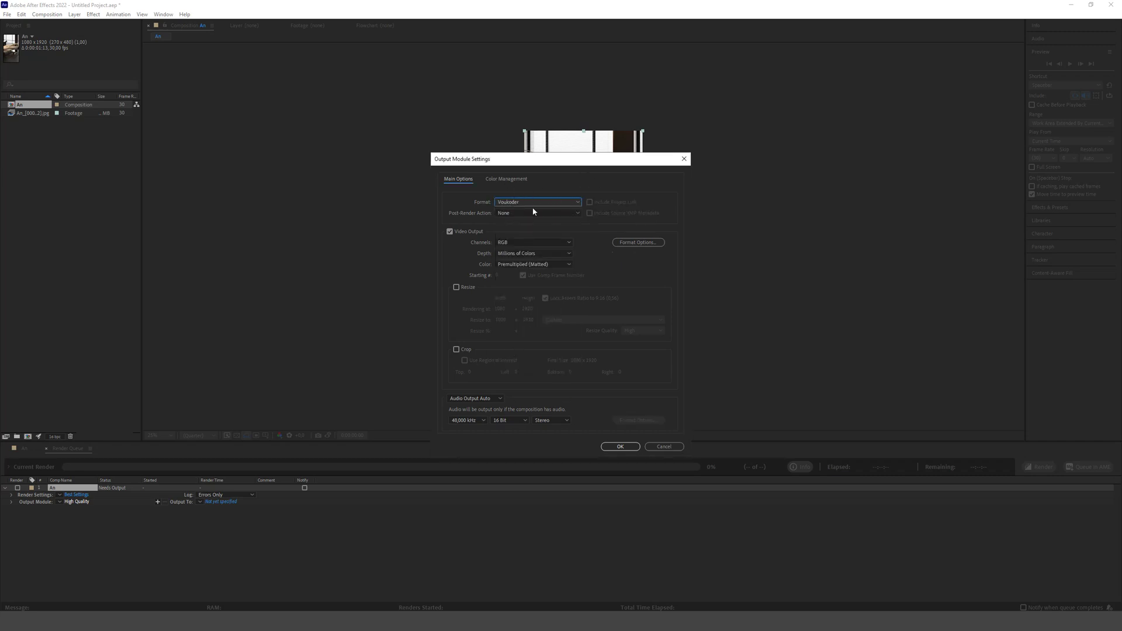
click(619, 446)
- Set the output movie to an MP4 file named Anim on the desktop
click(218, 501)
text(Ani,atio)
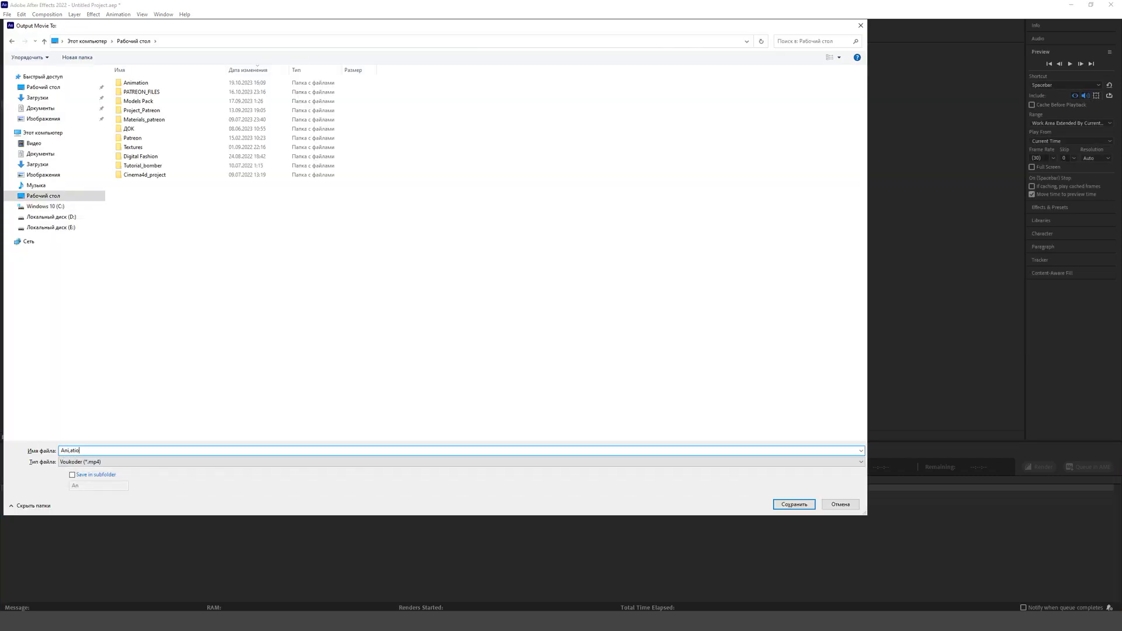
text(n)
key(Return)
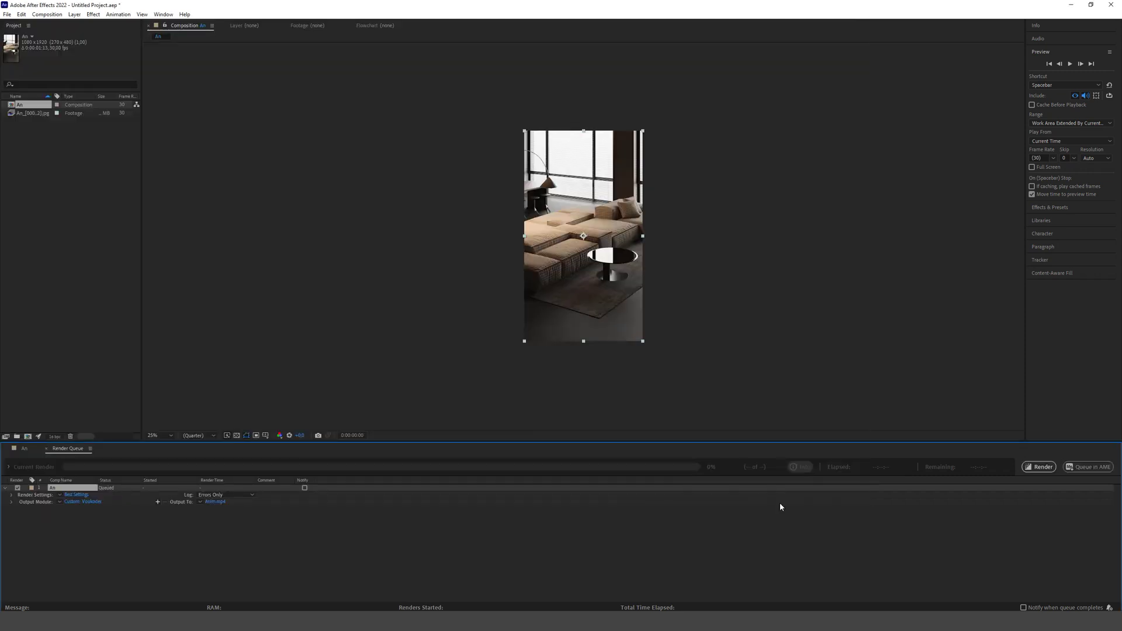